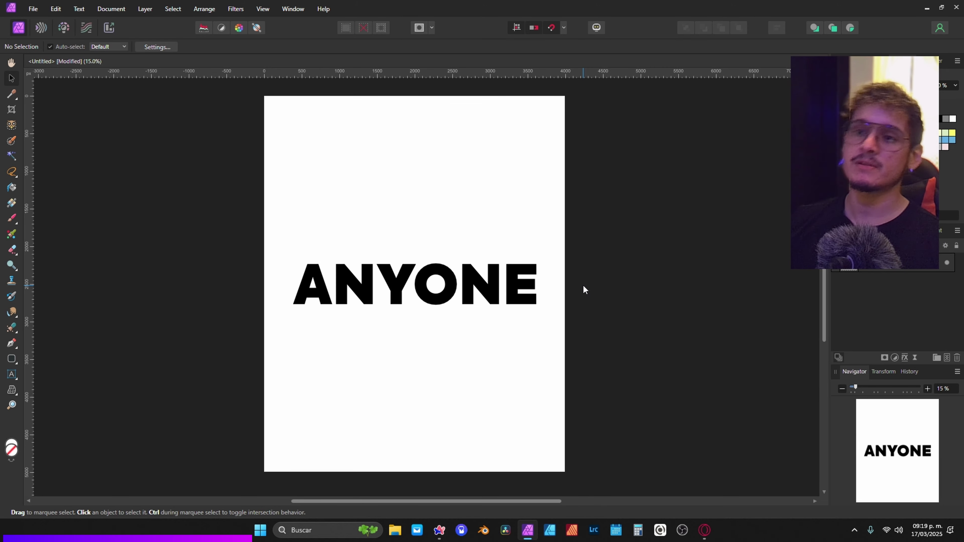
Add a new pixel layer and place it beneath the ANYONE text layer
left_click(531, 275)
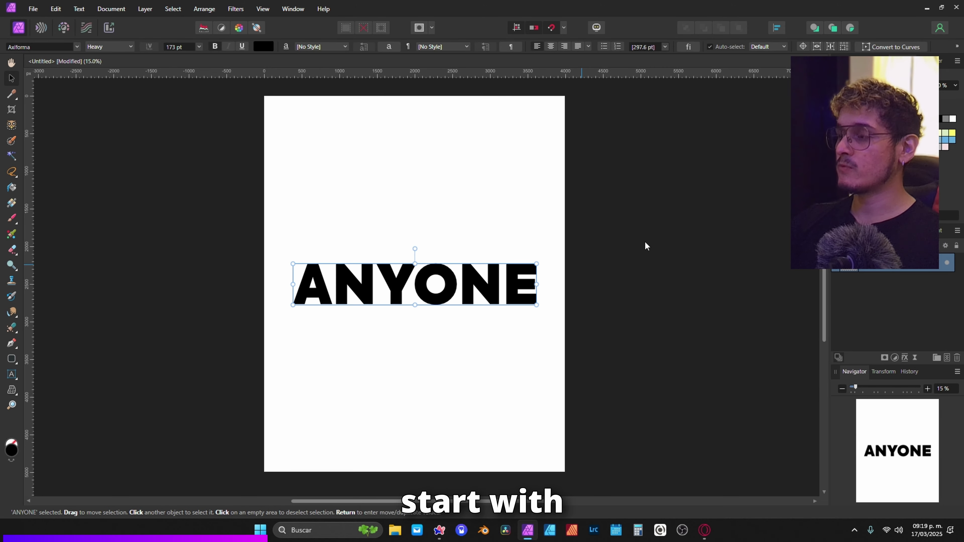
left_click(948, 358)
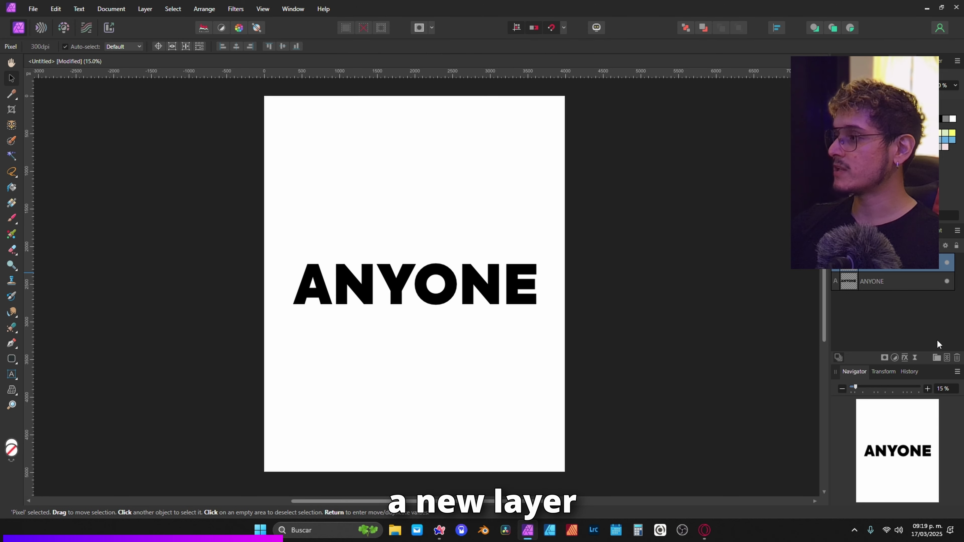
left_click_drag(913, 263, 915, 304)
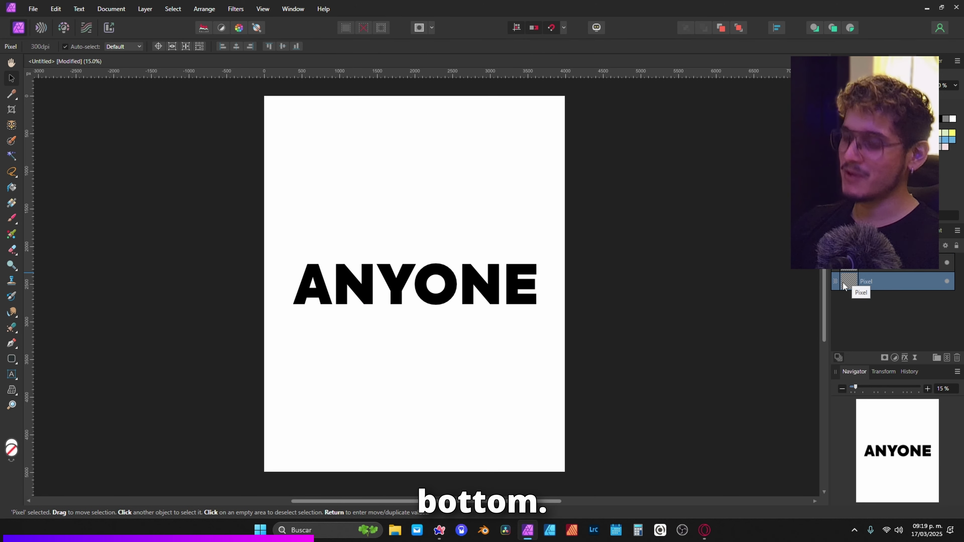
Fill the new pixel layer with white as the page background and lock it
key("d")
key("alt+BackSpace")
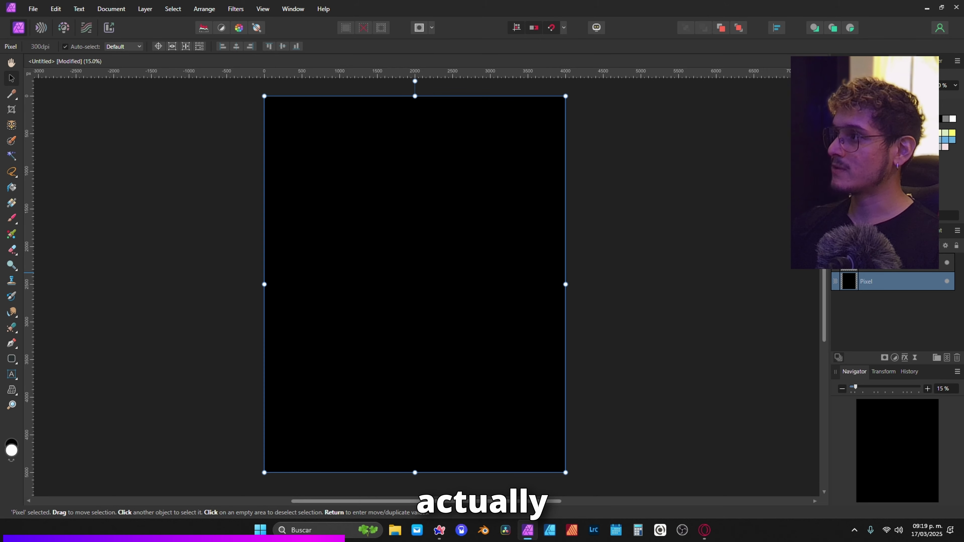
key("ctrl+BackSpace")
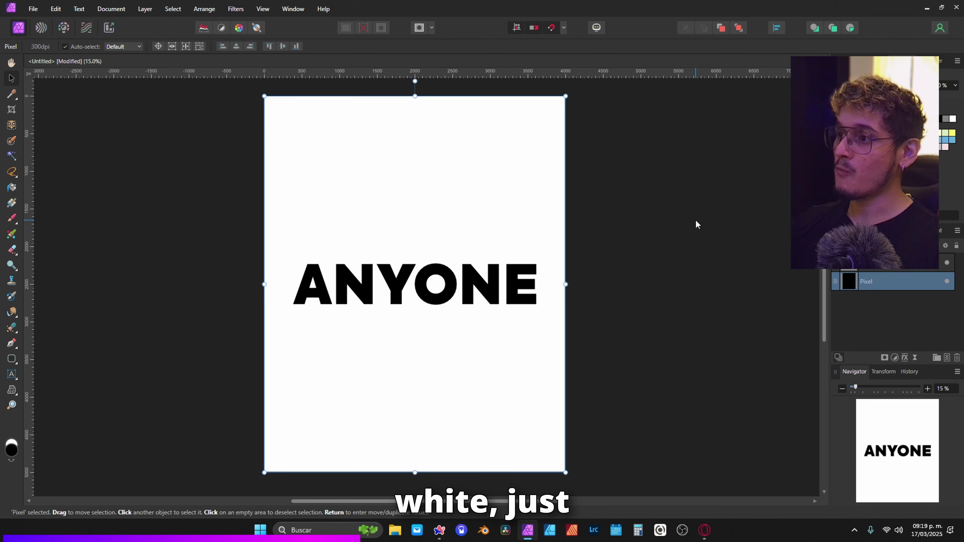
left_click(956, 246)
left_click(701, 313)
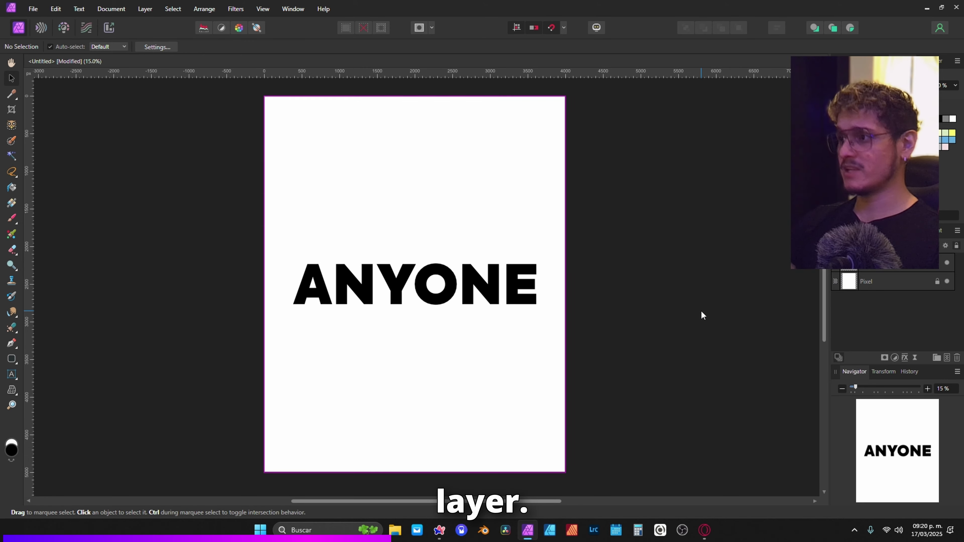
Apply a live Displace filter to the ANYONE text, loading xerox_texture_5_low-res from the XEROX_Preview folder as its map
left_click(850, 267)
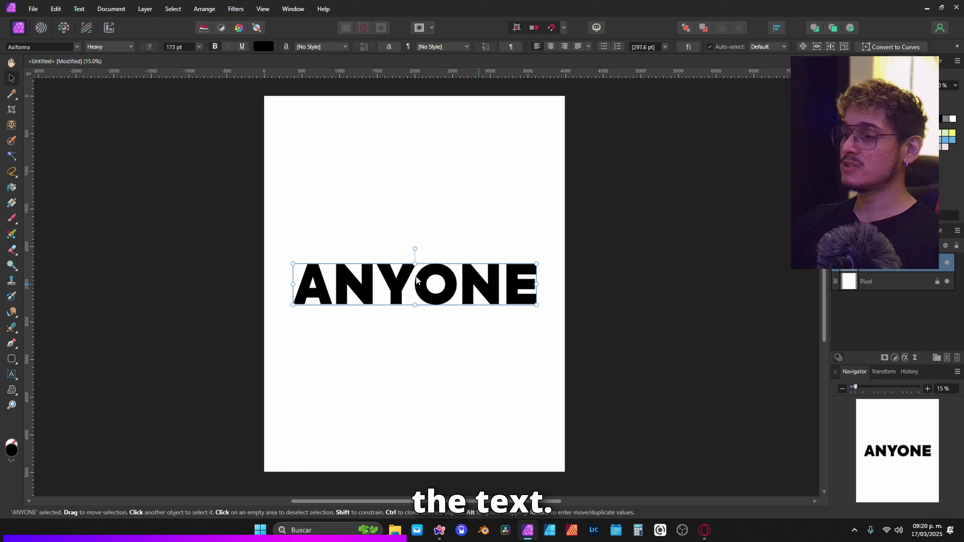
left_click(916, 357)
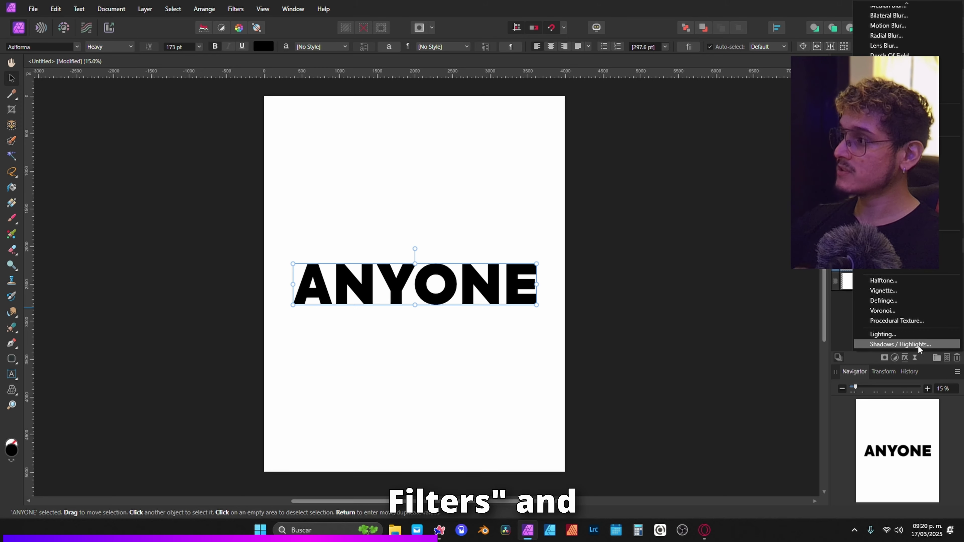
left_click(889, 173)
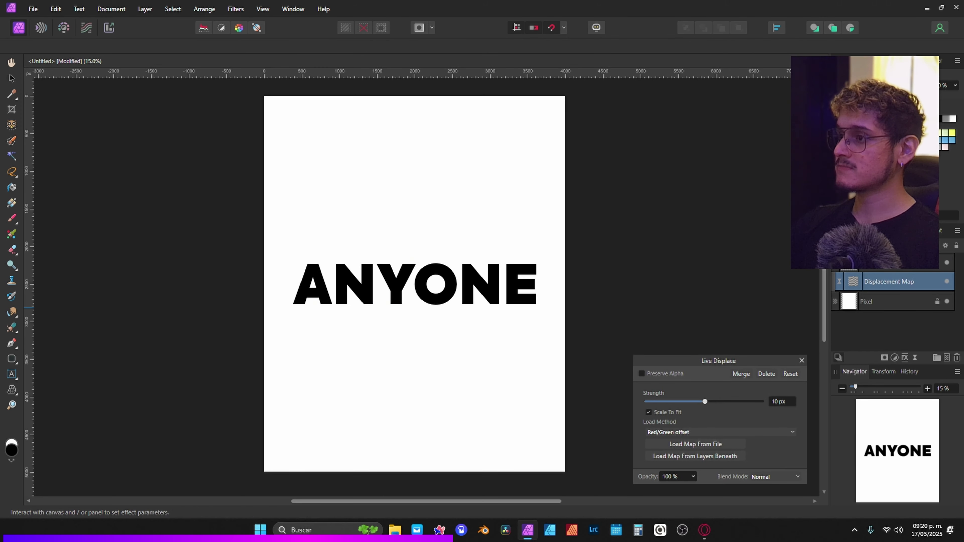
left_click_drag(772, 363, 762, 319)
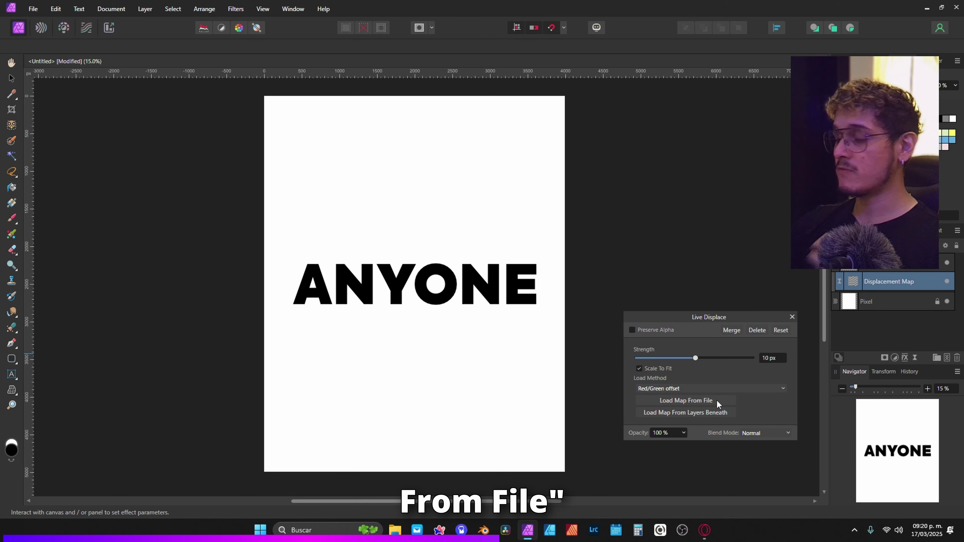
left_click(717, 402)
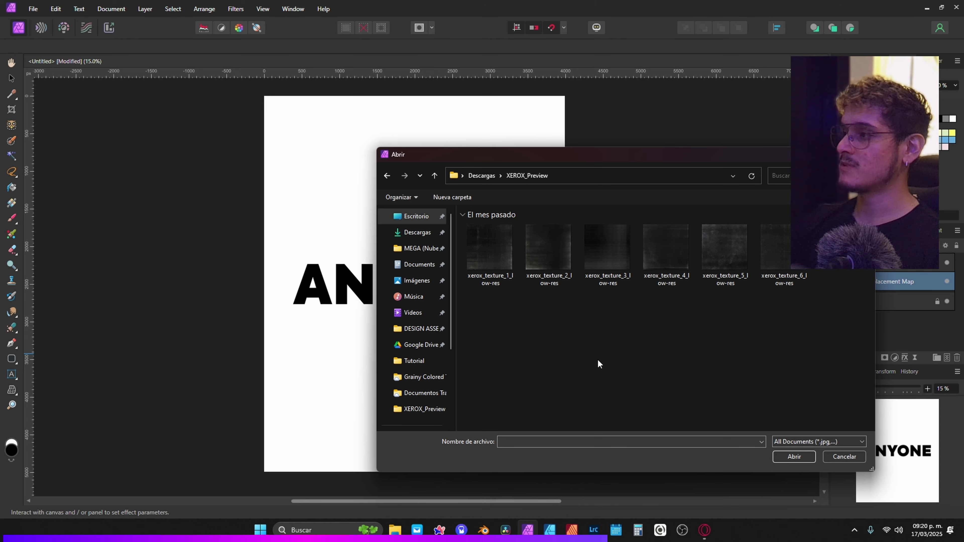
left_click(726, 266)
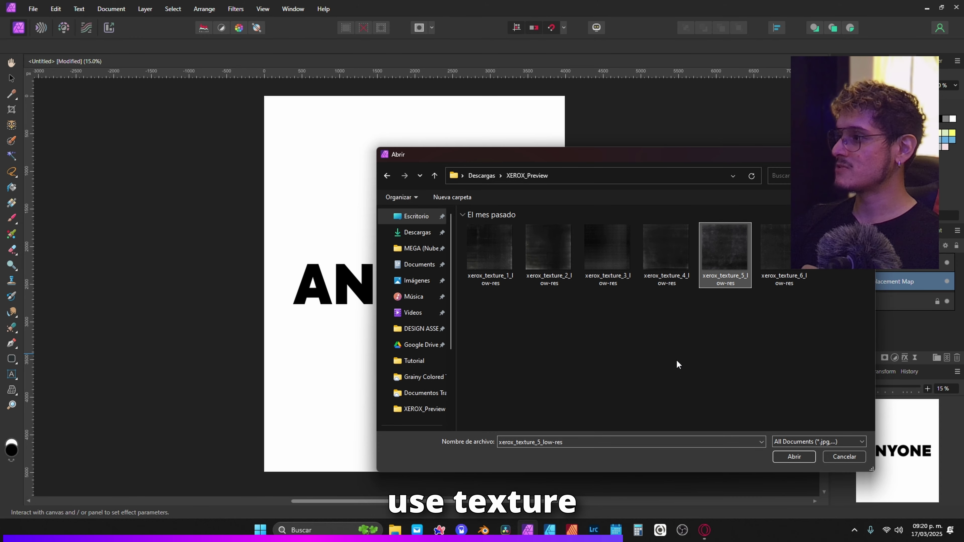
left_click(783, 458)
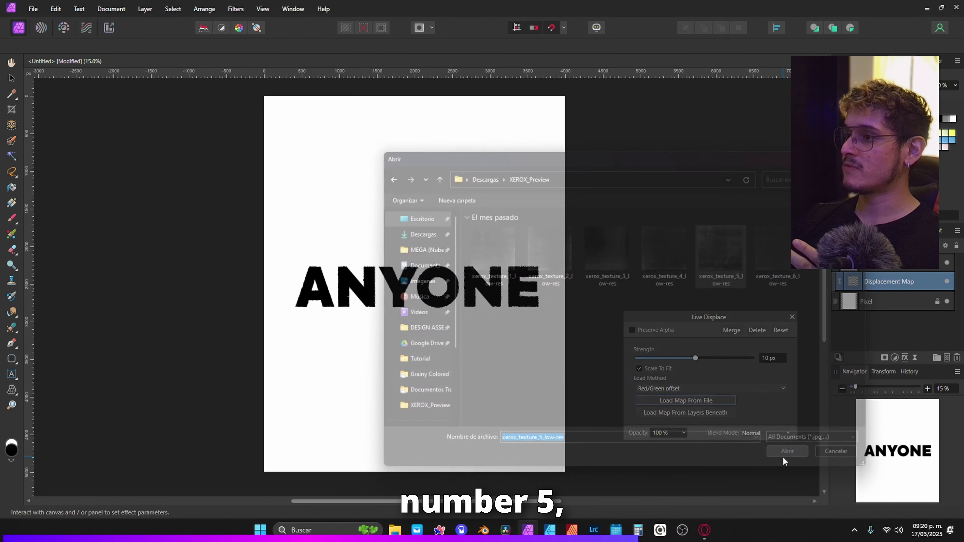
Set the displacement strength on the ANYONE text to 24 px
left_click(762, 358)
type("2")
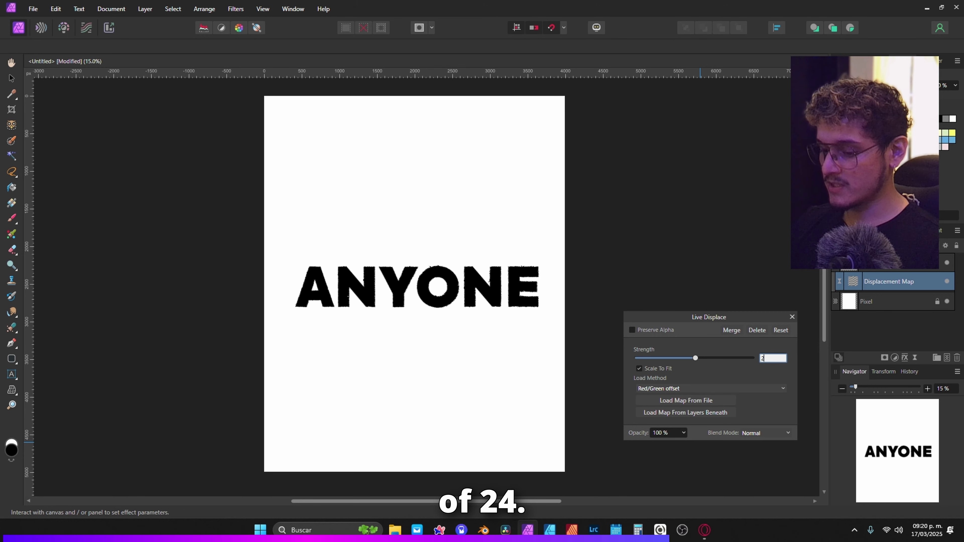
type("4")
key("Return")
left_click(888, 263)
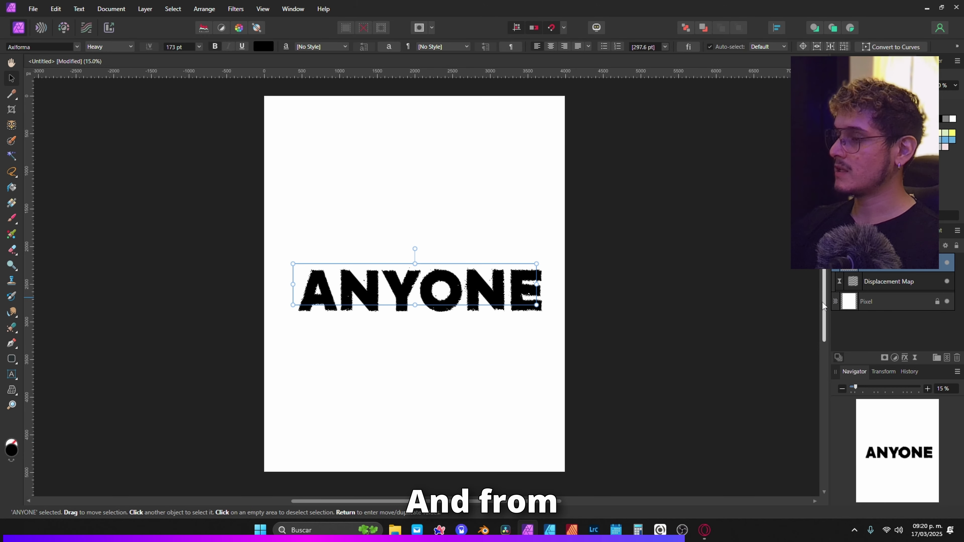
left_click(719, 357)
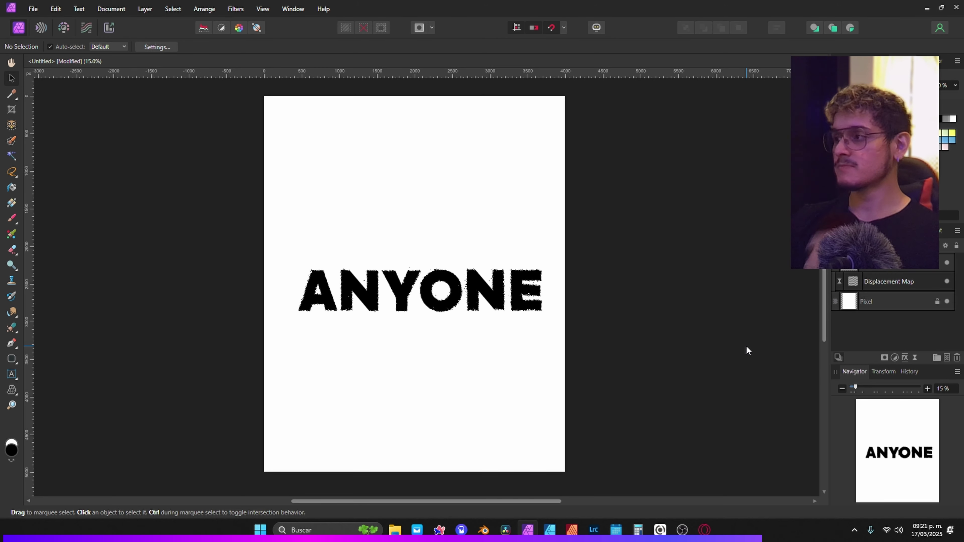
Add a live Gaussian Blur filter with an 8 px radius to the ANYONE text
left_click(870, 264)
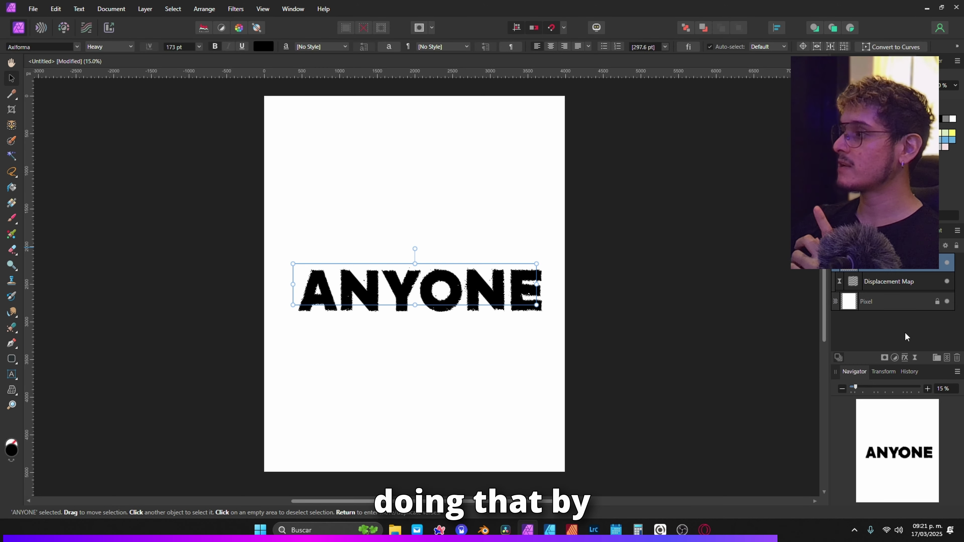
left_click(915, 357)
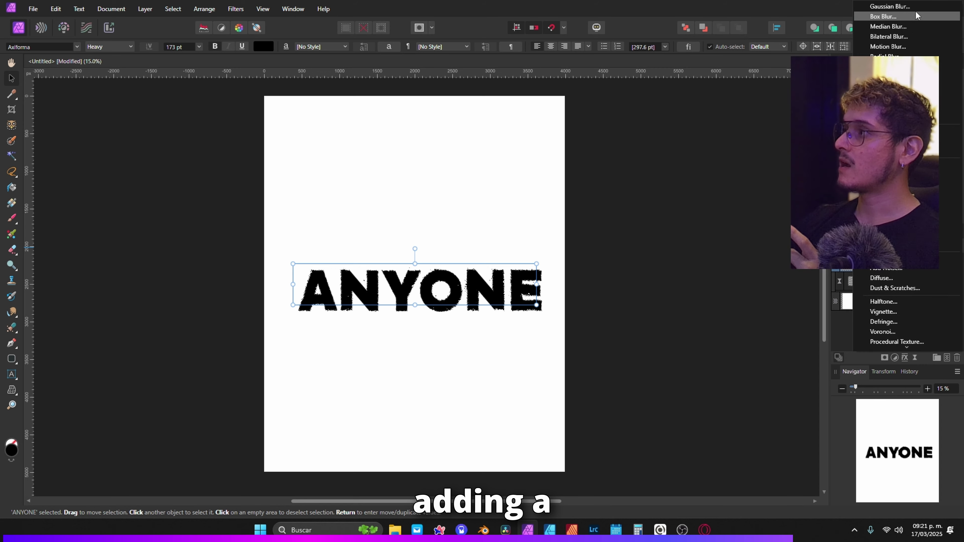
left_click(916, 8)
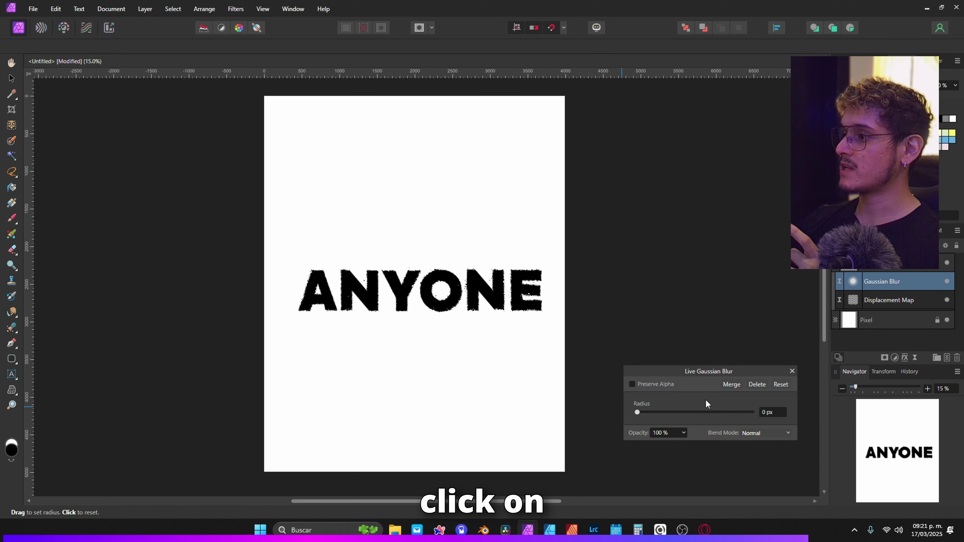
left_click(768, 413)
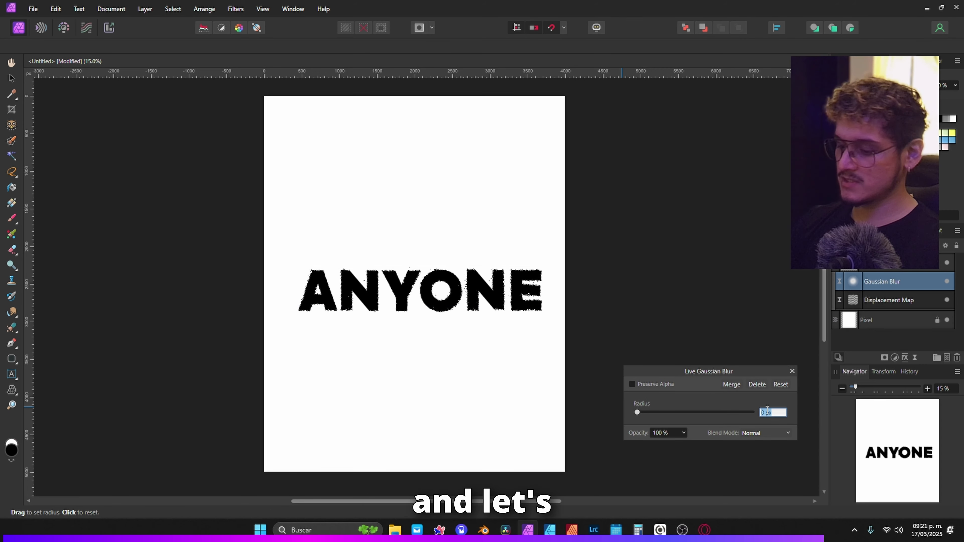
type("8")
key("Return")
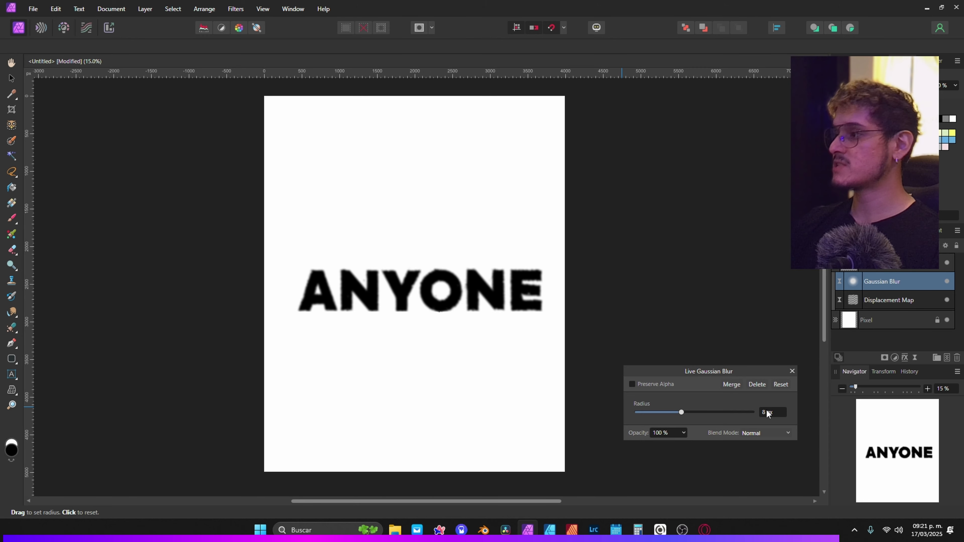
left_click(791, 372)
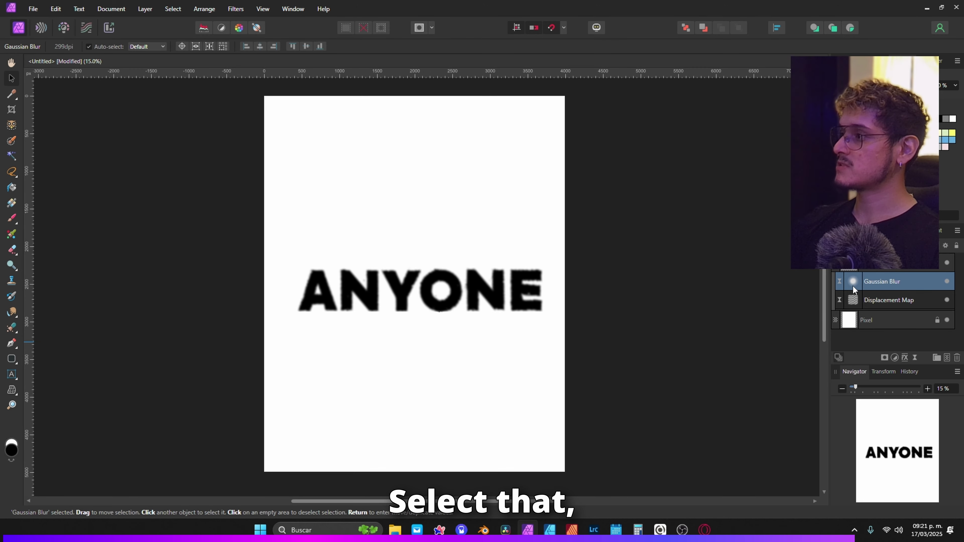
Move the Gaussian Blur below the Displacement Map within the text layer and check each filter's effect by toggling its visibility
left_click_drag(861, 307, 860, 309)
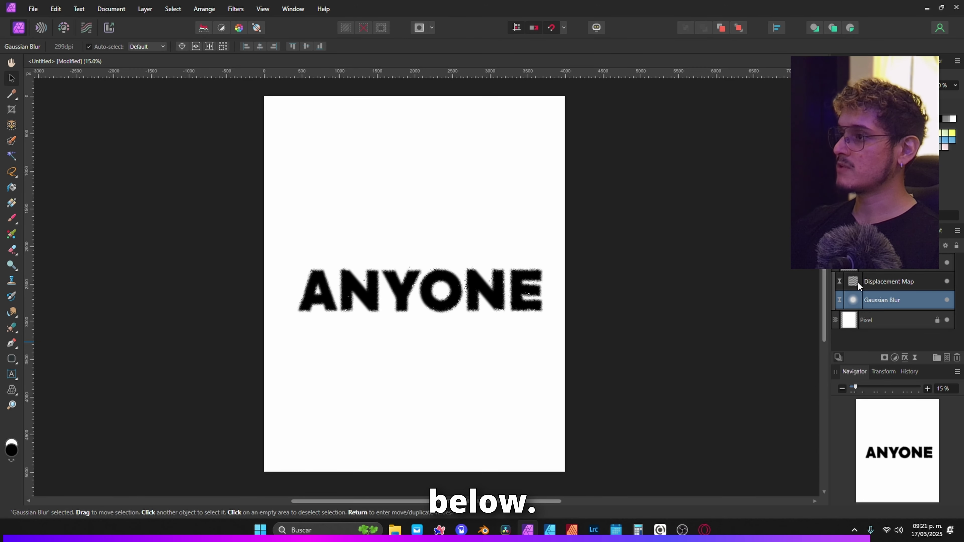
left_click(946, 282)
left_click(947, 281)
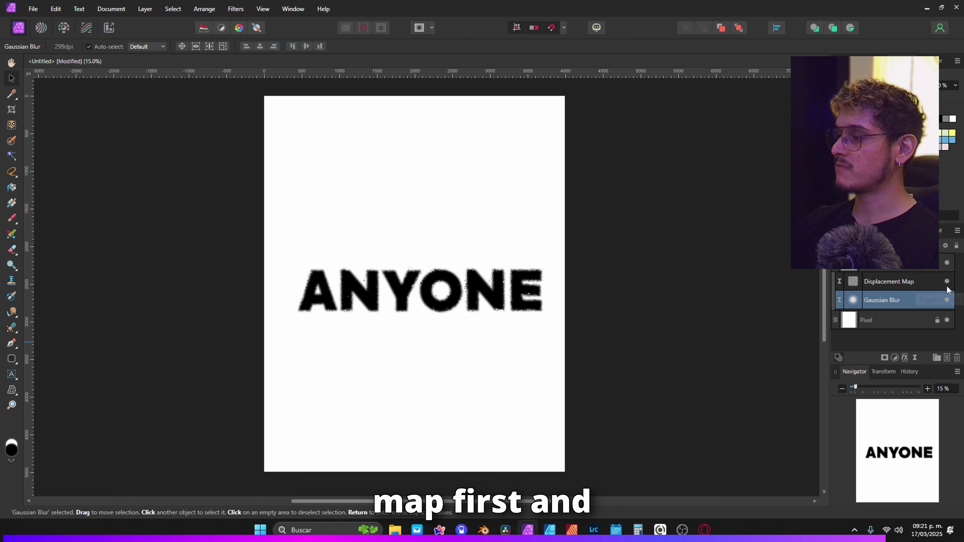
left_click(947, 300)
left_click(947, 300)
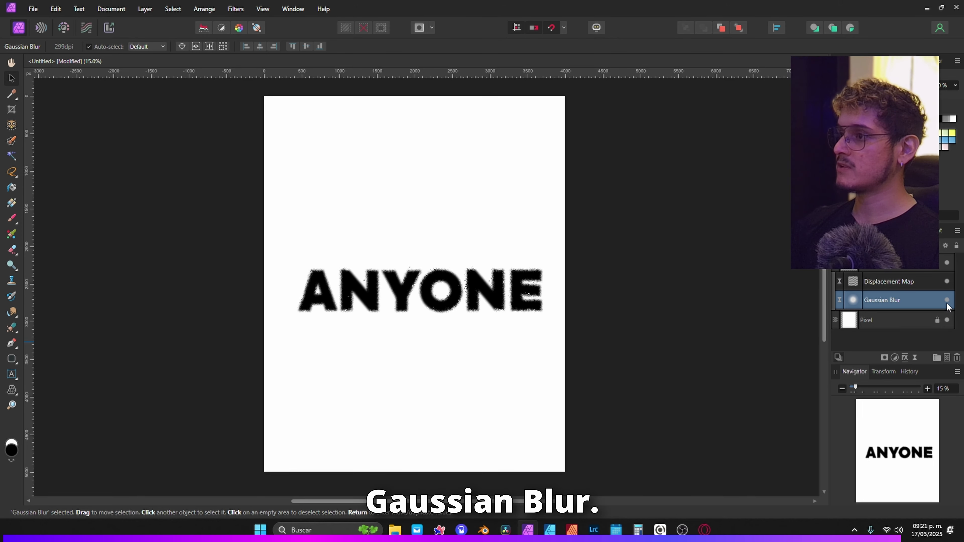
left_click(614, 327)
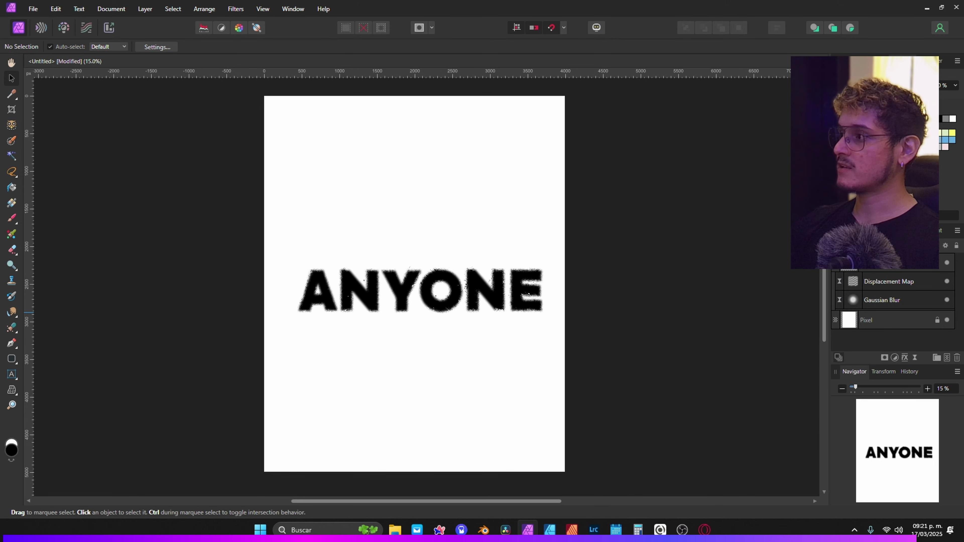
Place the xerox_texture_5_low-res.png image above the text and enlarge it to cover the whole page
left_click(882, 269)
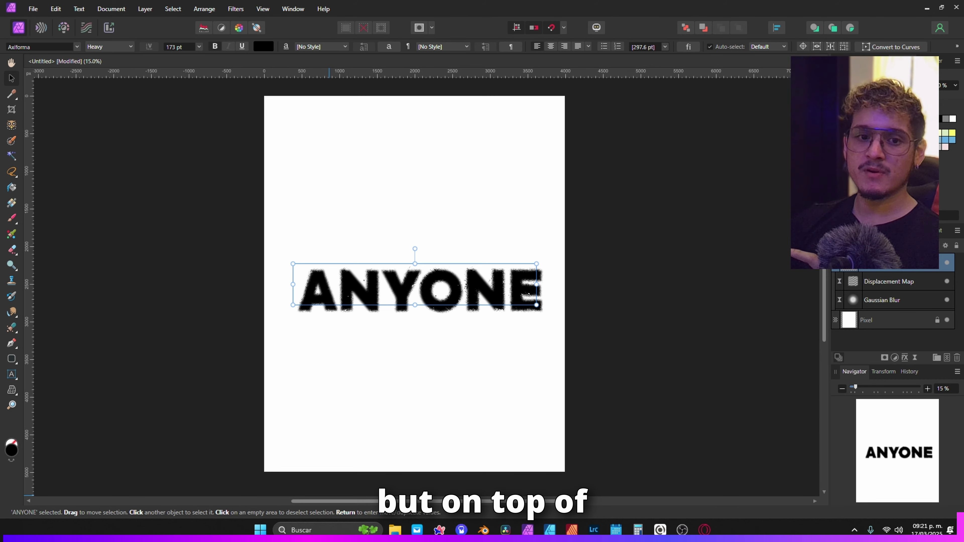
left_click_drag(492, 123, 564, 320)
left_click(538, 240)
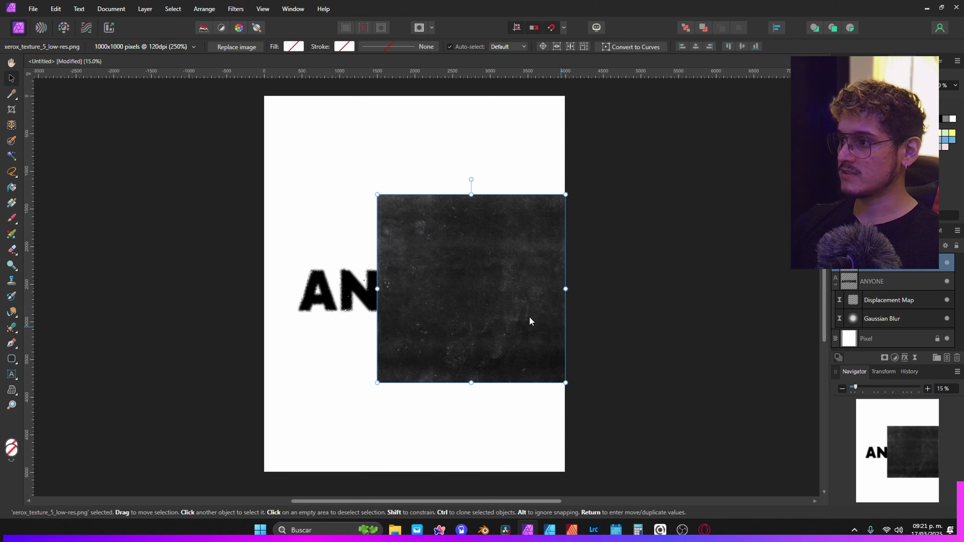
left_click_drag(378, 289, 264, 288)
left_click_drag(415, 138, 415, 96)
left_click_drag(418, 440, 421, 474)
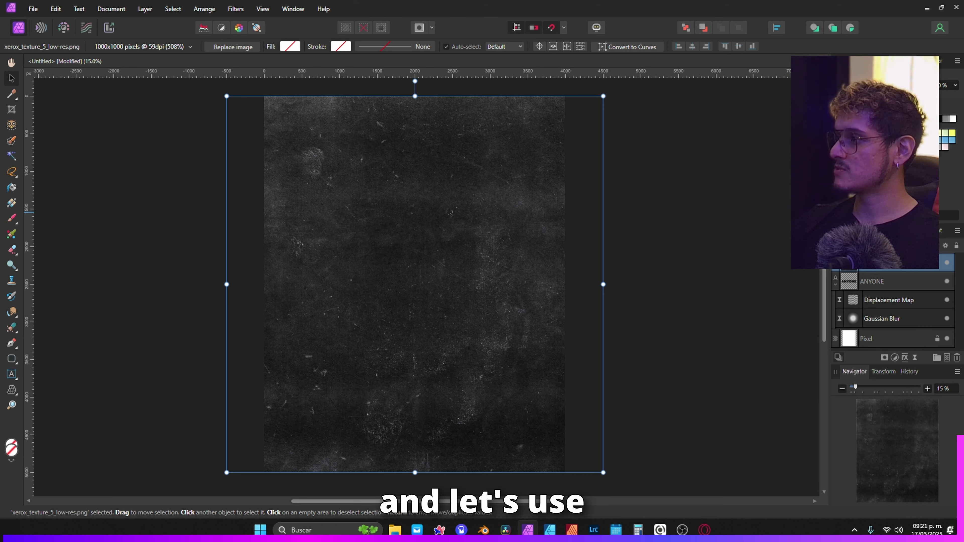
Set the xerox texture layer's blend mode to Difference
left_click(912, 246)
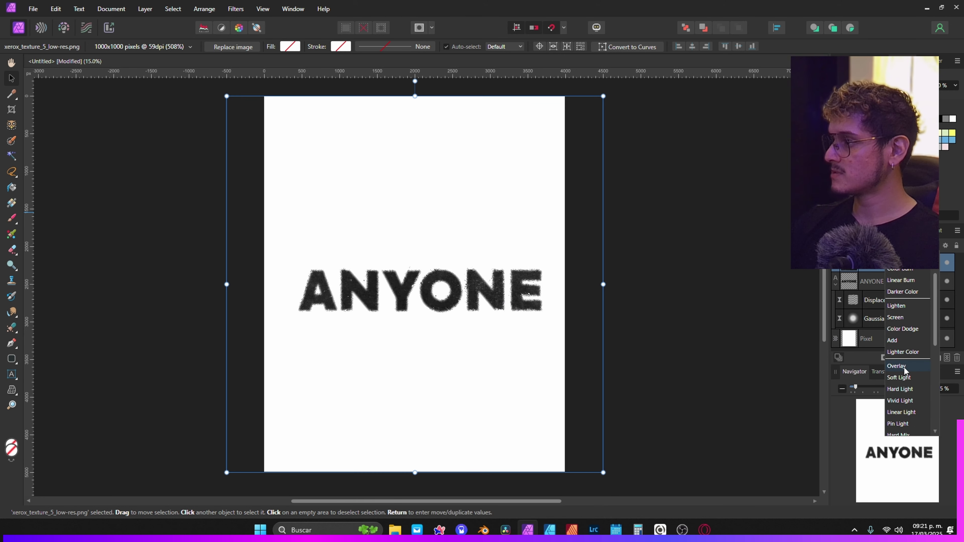
scroll(905, 369, "down", 2)
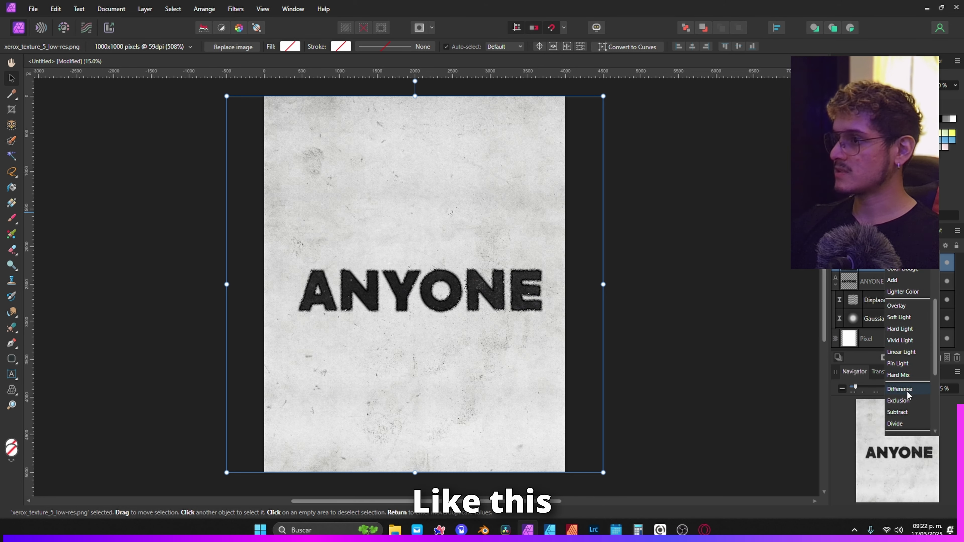
left_click(908, 392)
left_click(652, 312)
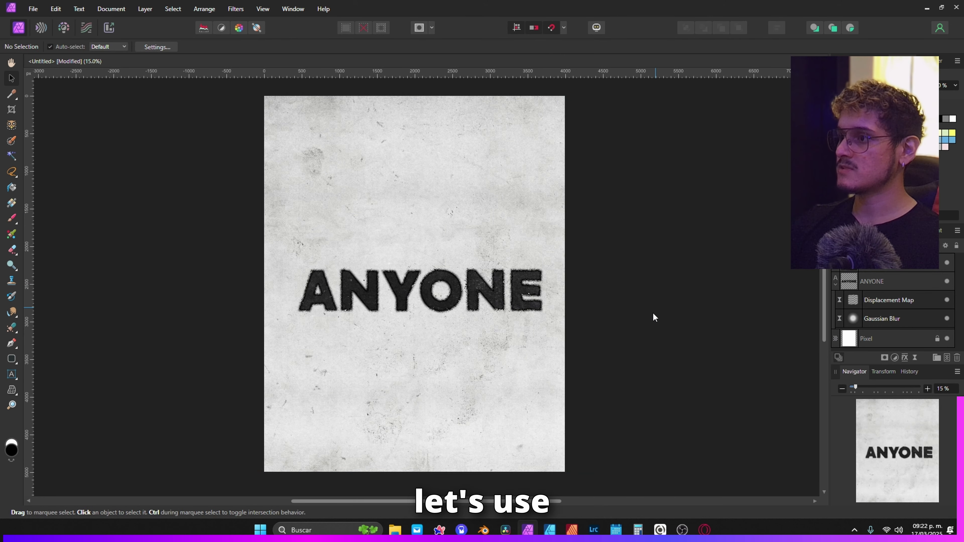
Lower the xerox texture layer's opacity to 85%
left_click(897, 269)
left_click_drag(866, 246, 851, 245)
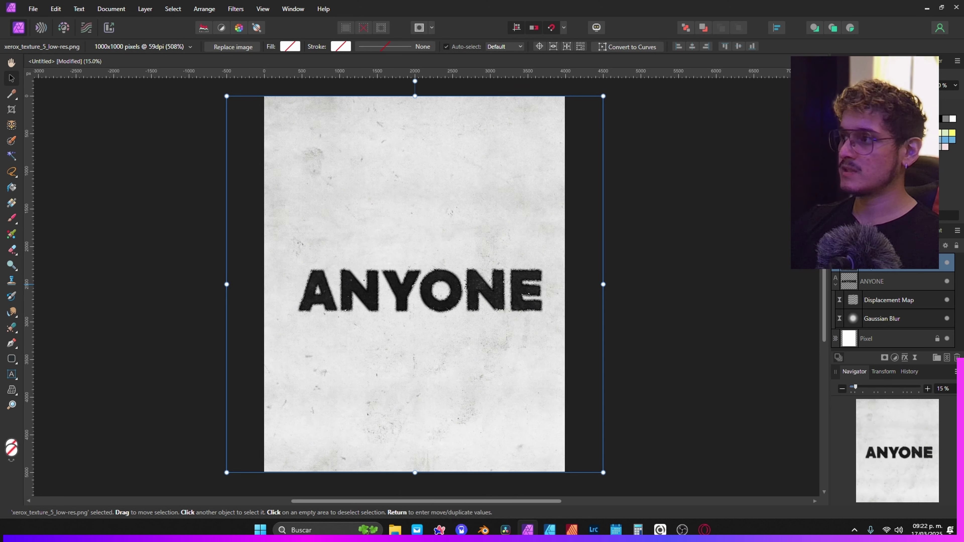
left_click(665, 275)
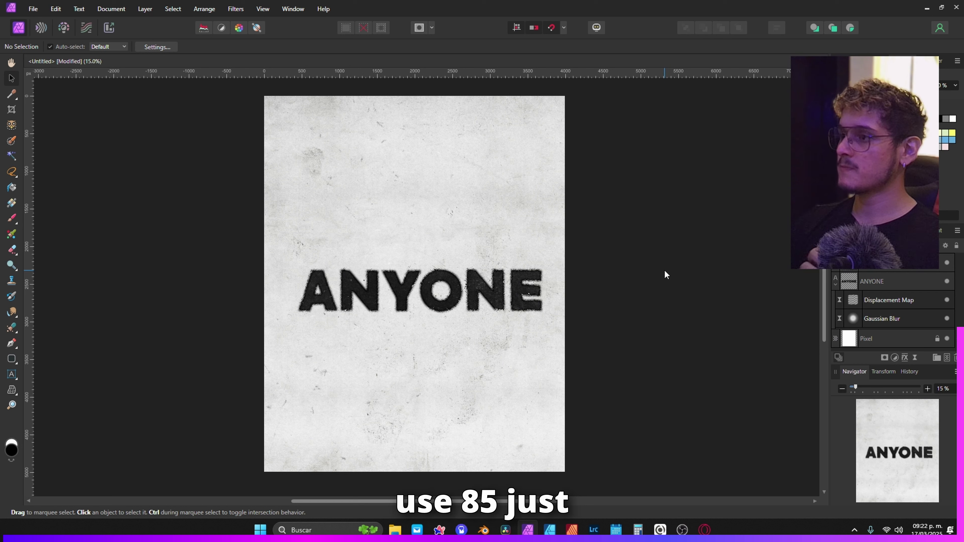
left_click(884, 262)
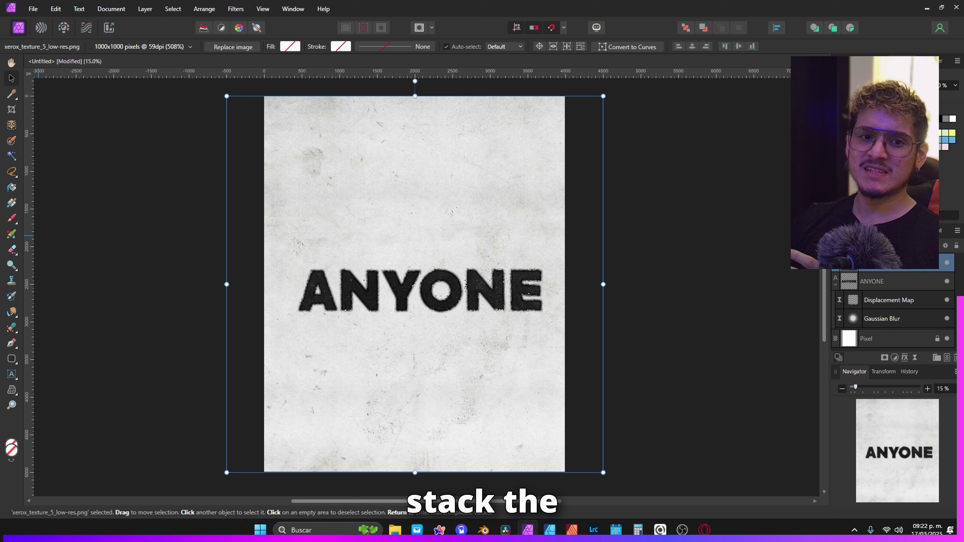
Place the xerox_texture_2_low-res.png image above the first texture and enlarge it to cover the whole page
left_click_drag(315, 187, 417, 284)
left_click_drag(417, 284, 566, 303)
left_click_drag(377, 284, 264, 294)
left_click_drag(416, 134, 429, 99)
left_click_drag(415, 436, 416, 473)
left_click_drag(415, 340, 444, 341)
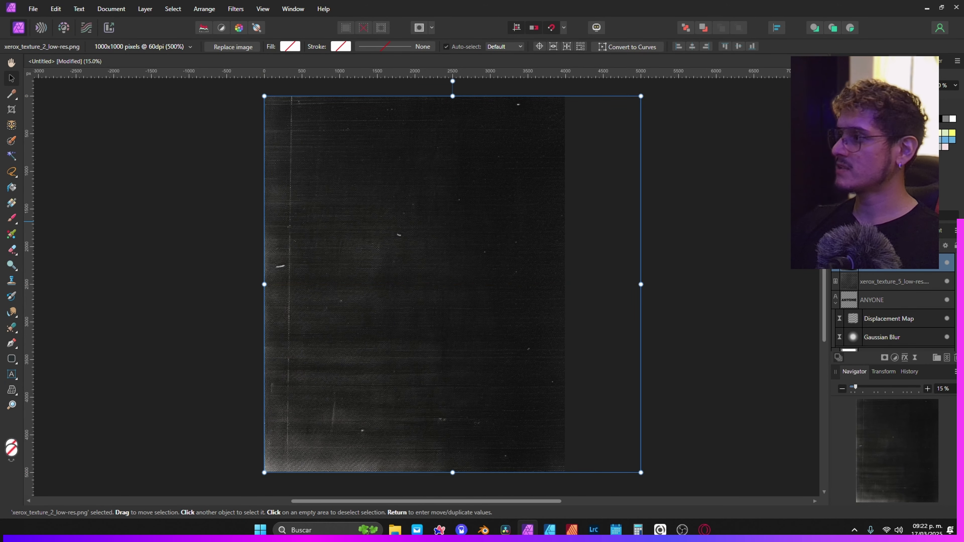
Set the xerox_texture_2_low-res.png layer's blend mode to Difference and deselect it
left_click(911, 246)
scroll(905, 397, "down", 2)
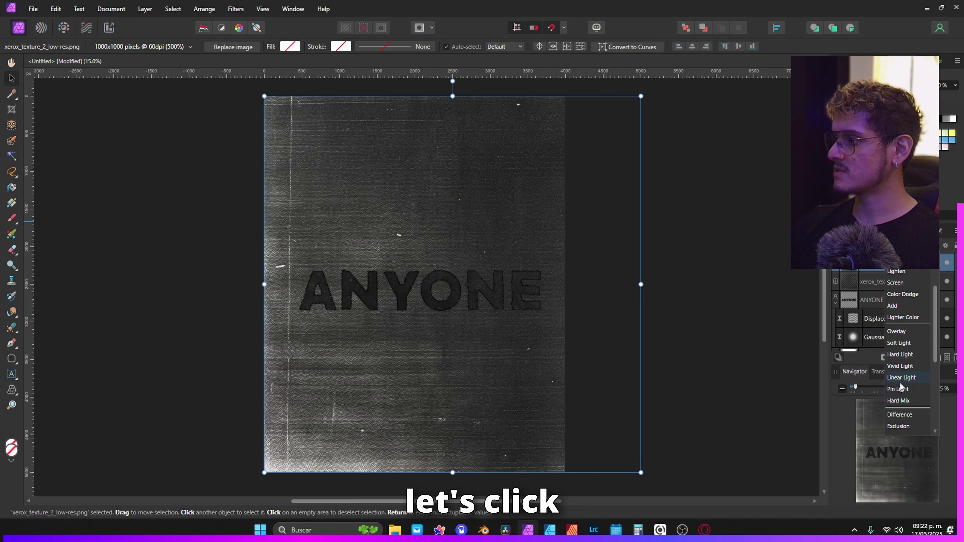
left_click(907, 420)
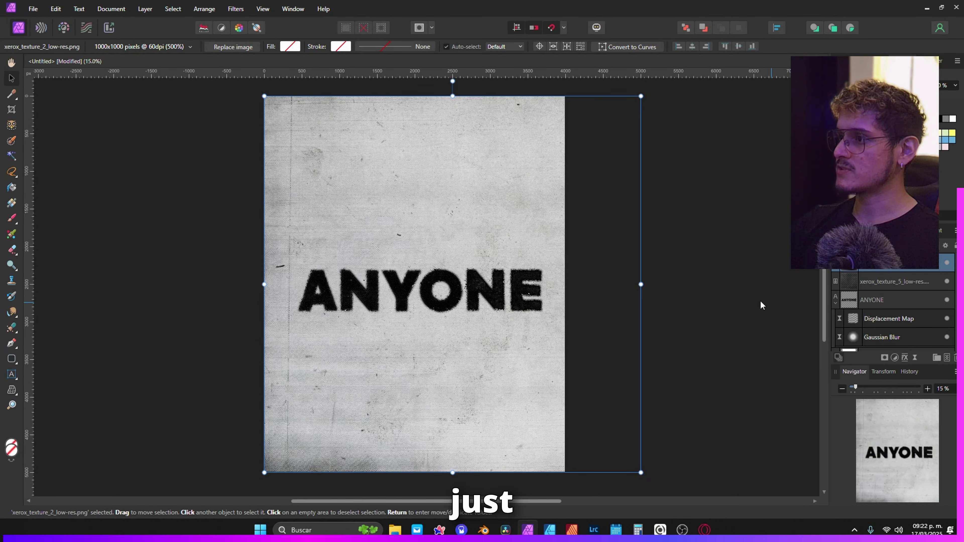
left_click(760, 304)
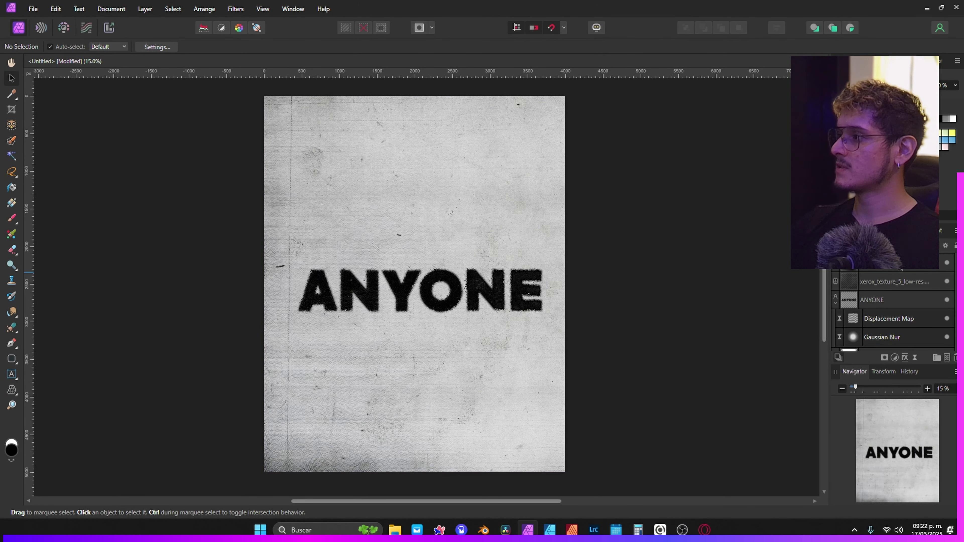
Group the two xerox texture layers and name the group TEXTURES
left_click(894, 263)
left_click(907, 283, "shift")
key("ctrl+g")
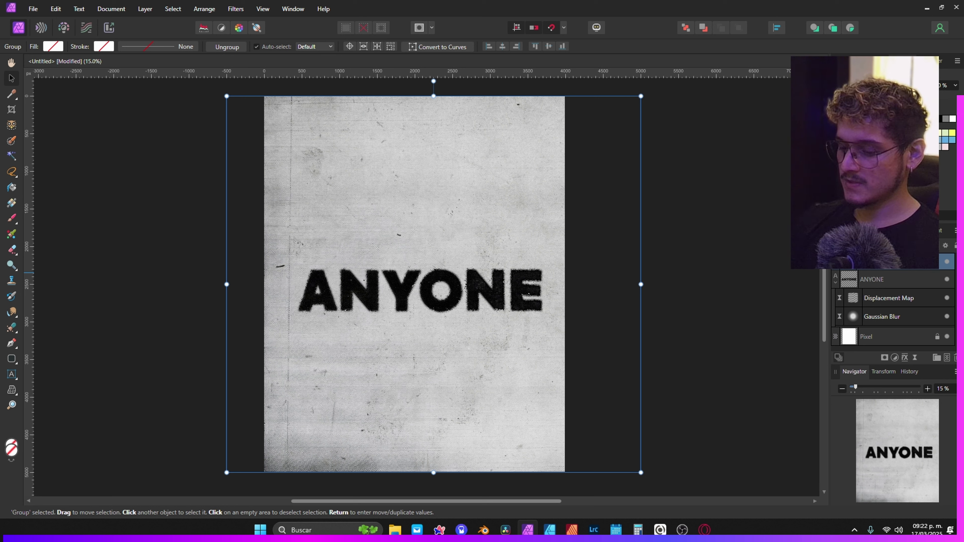
key("Return")
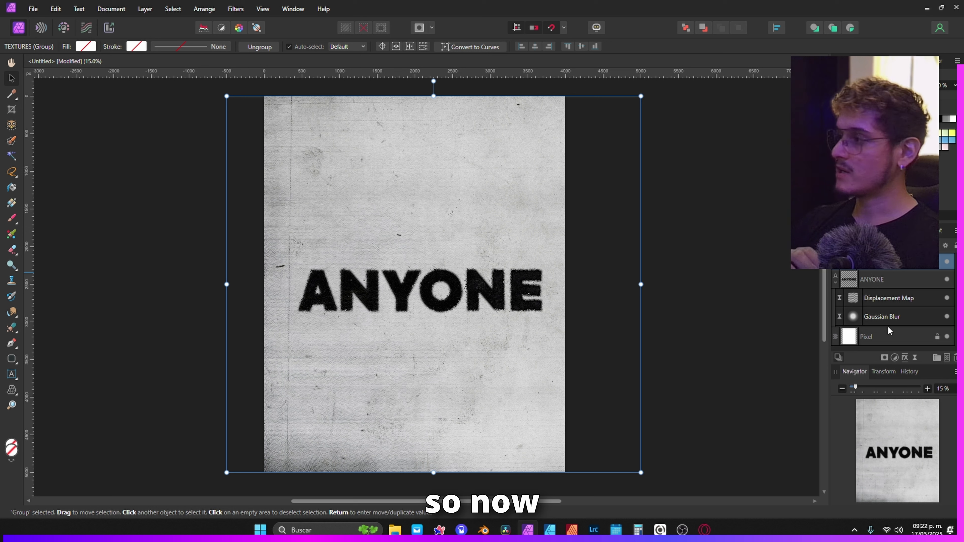
Add a Threshold adjustment and move it out of the ANYONE text layer to sit directly above it
left_click(908, 280)
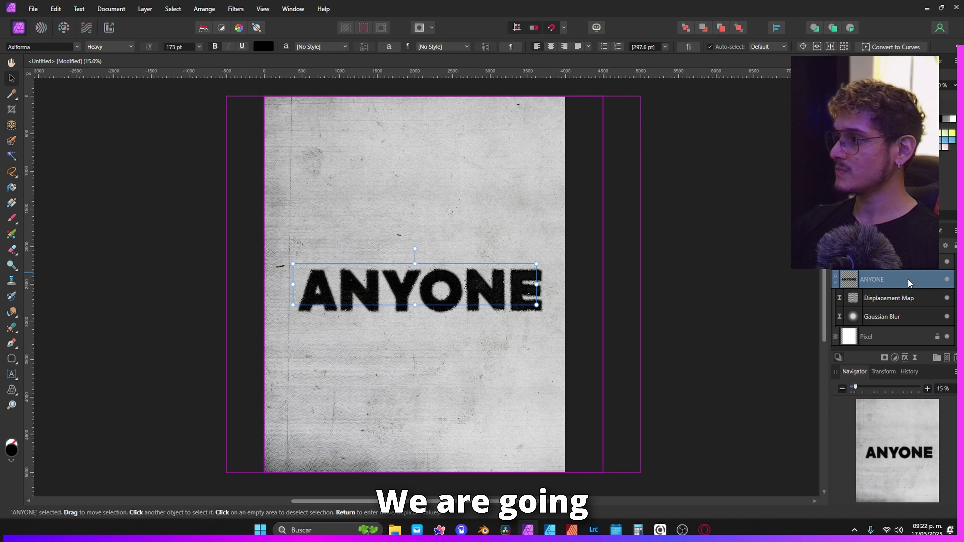
left_click(916, 357)
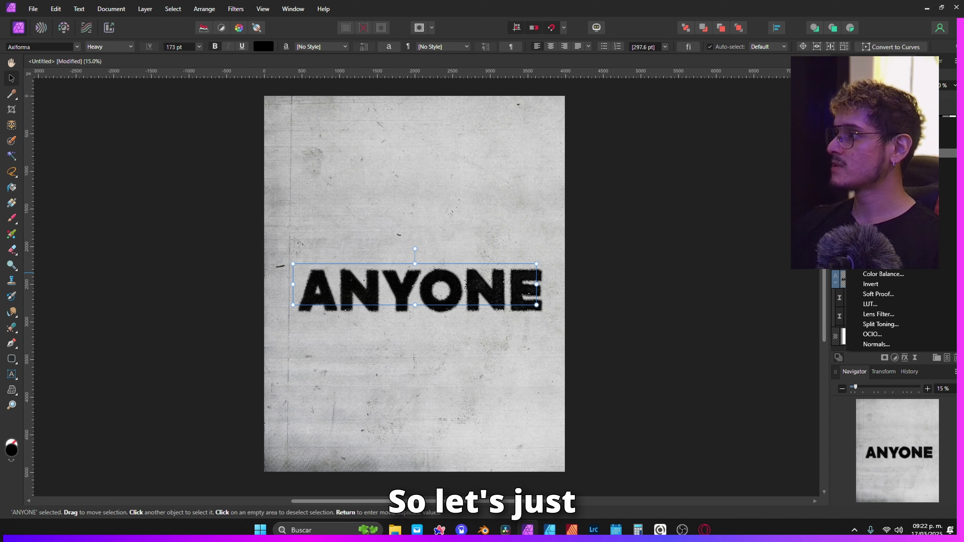
left_click(888, 224)
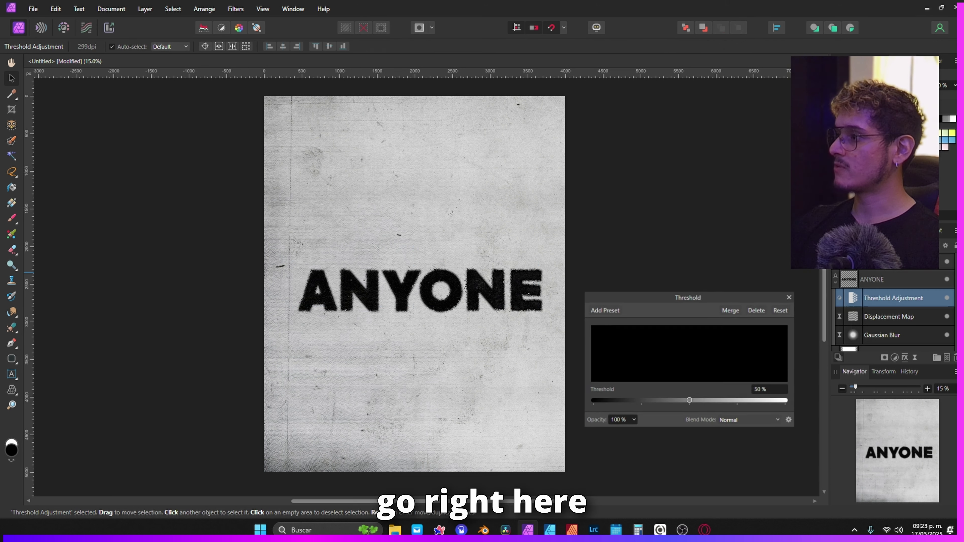
left_click_drag(868, 301, 859, 270)
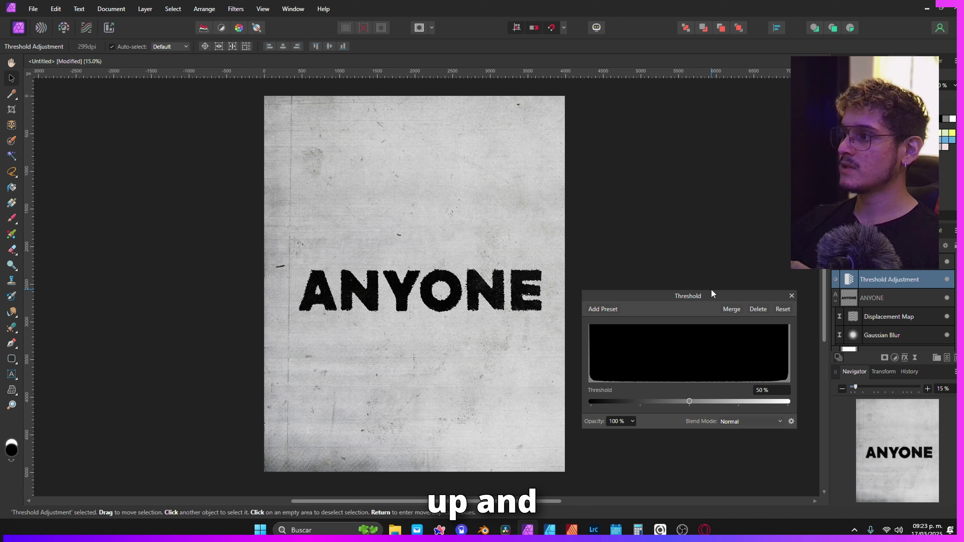
left_click_drag(711, 289, 702, 249)
left_click(877, 280)
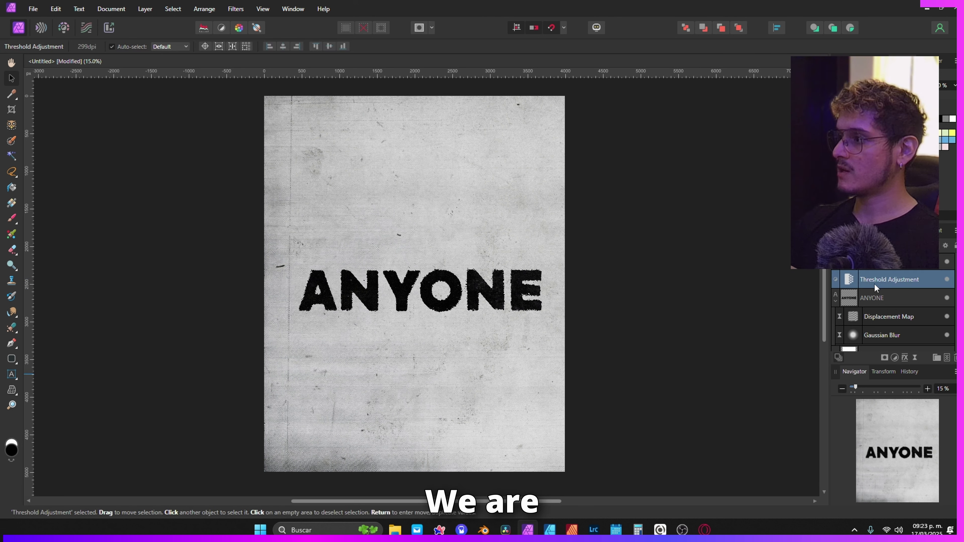
Set the Threshold adjustment's value to 60% and close its settings
double_click(851, 280)
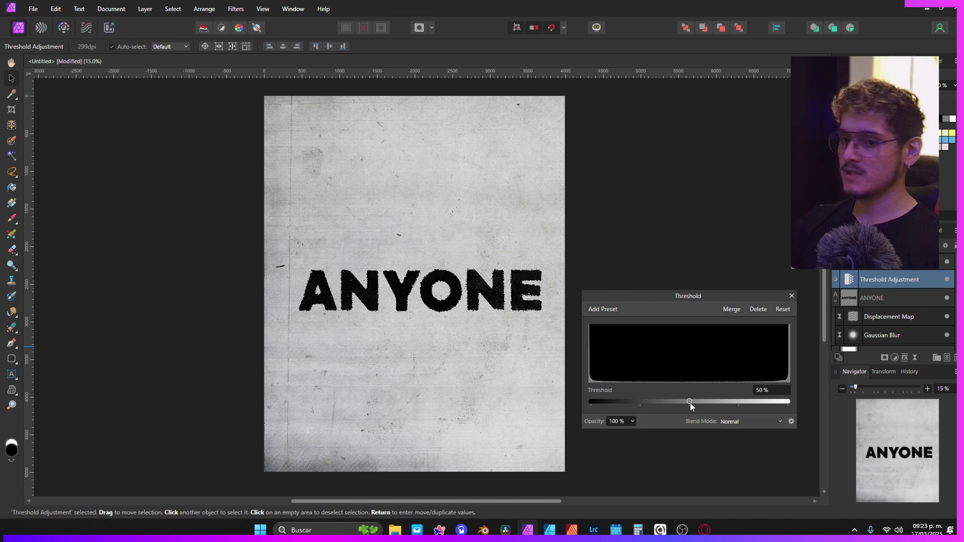
left_click_drag(689, 401, 708, 402)
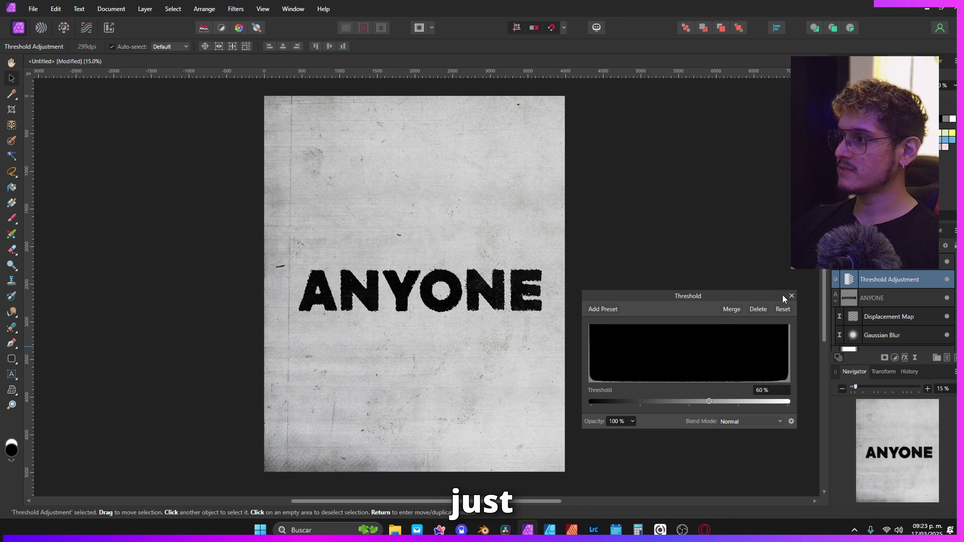
left_click(792, 296)
Compare the text edges with and without the Threshold adjustment by toggling its visibility
left_click(947, 279)
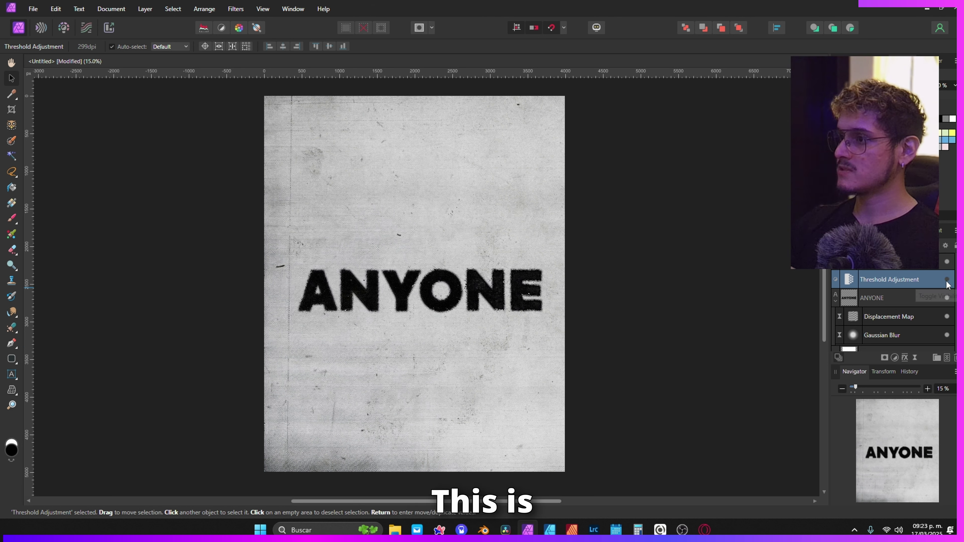
left_click(947, 281)
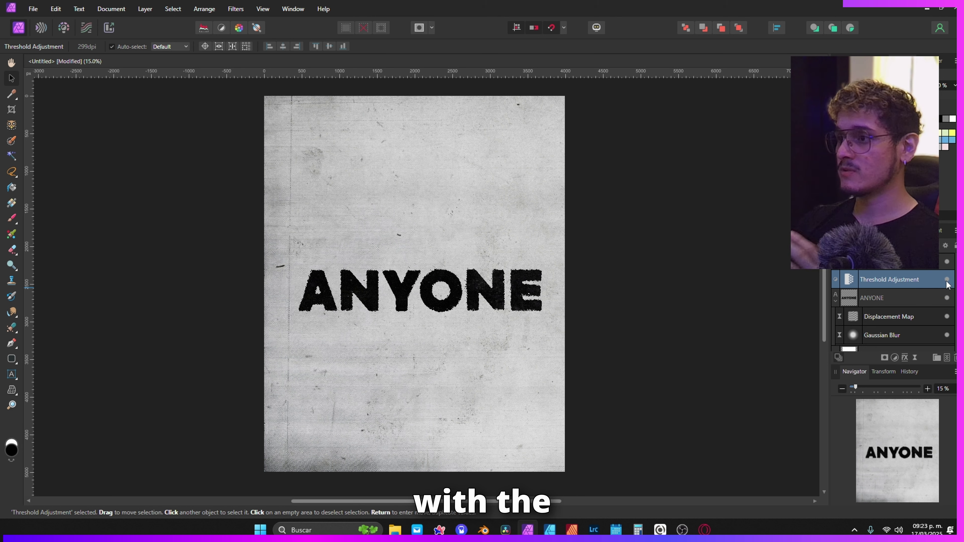
left_click(666, 319)
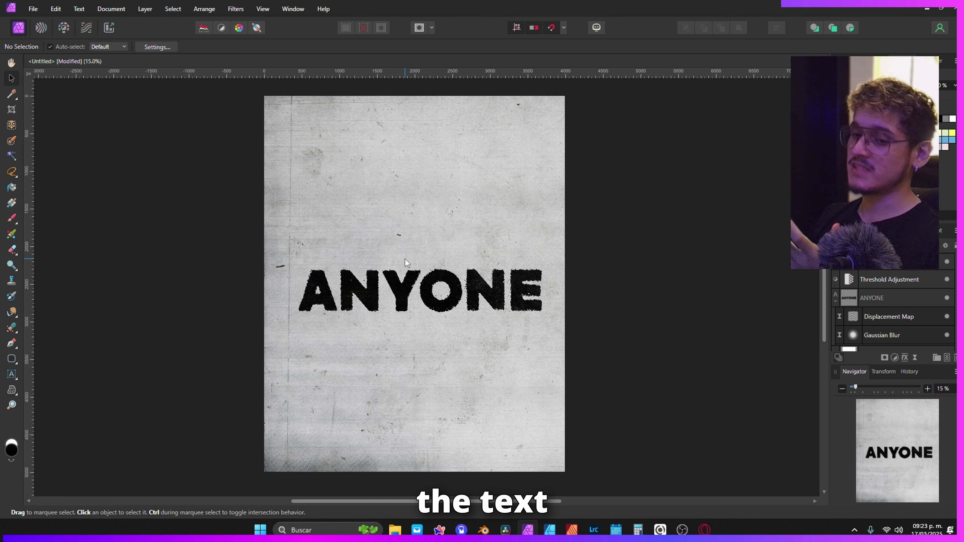
Add a Levels adjustment to the TEXTURES group with gamma at 1.455 to strengthen the texture
left_click(881, 266)
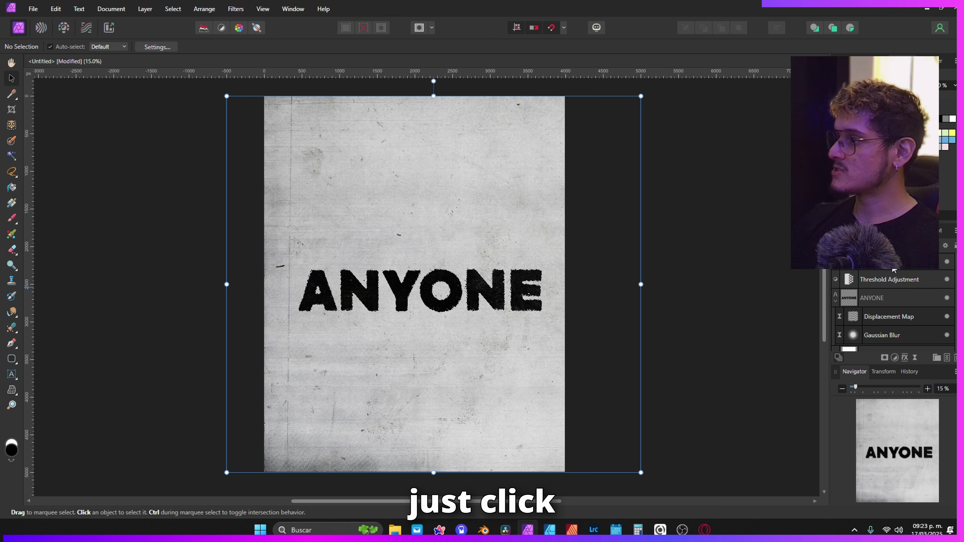
left_click(896, 358)
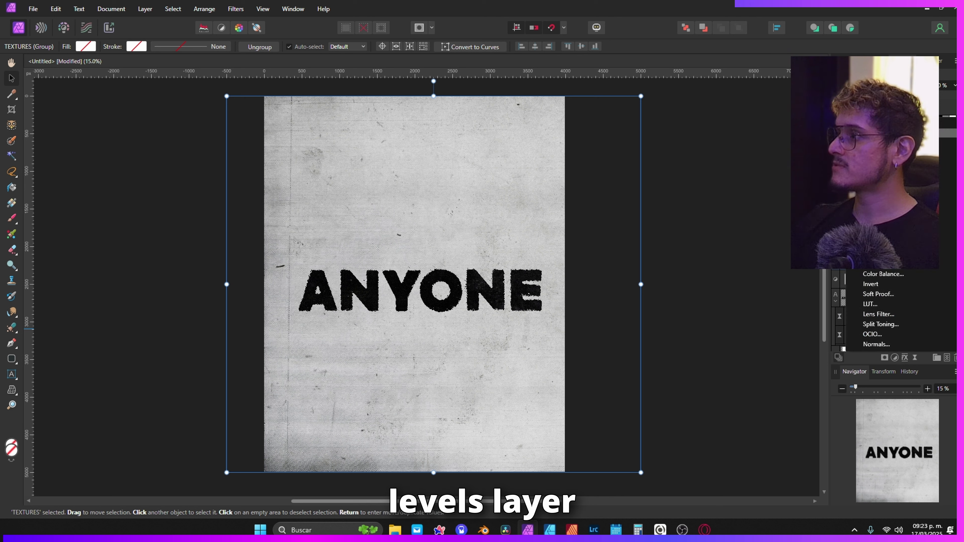
left_click(877, 123)
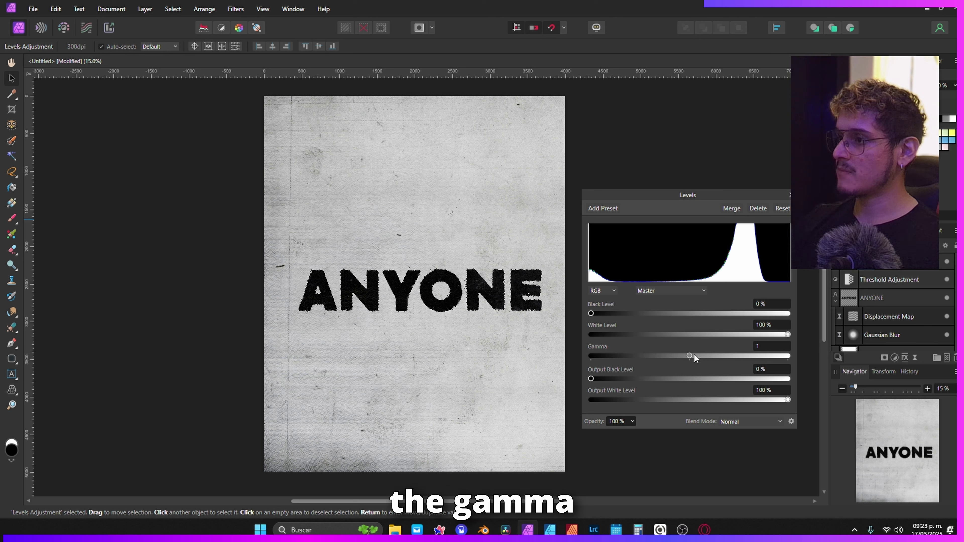
left_click_drag(695, 354, 731, 356)
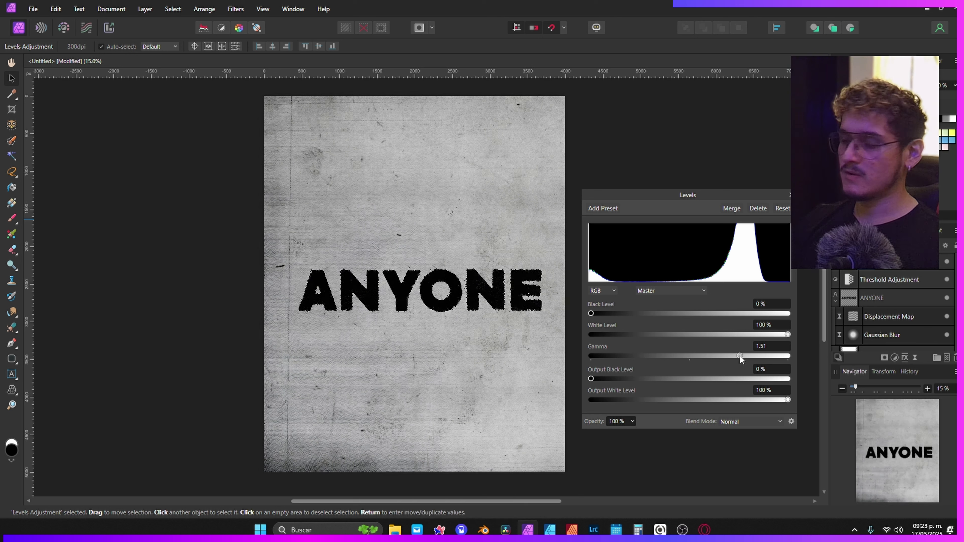
left_click_drag(740, 356, 738, 356)
left_click(774, 347)
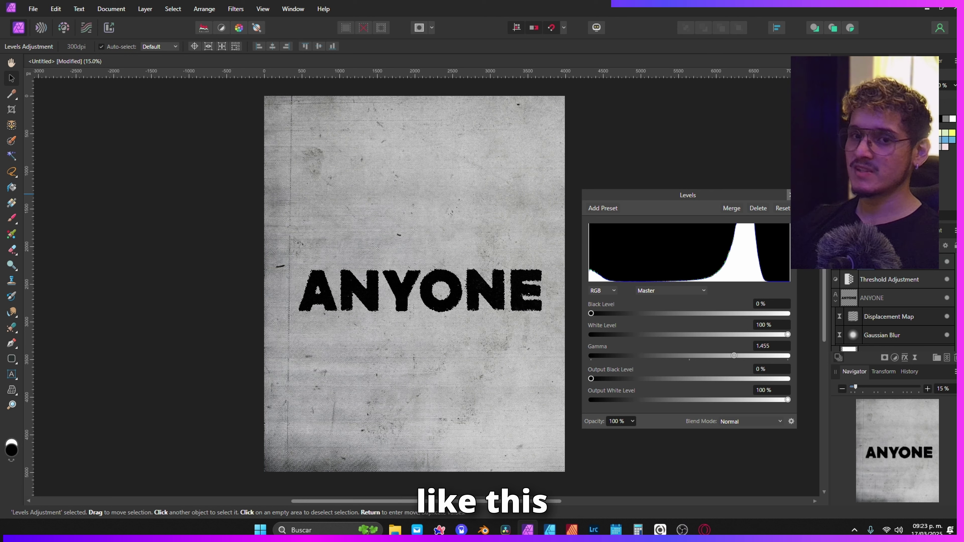
left_click(792, 194)
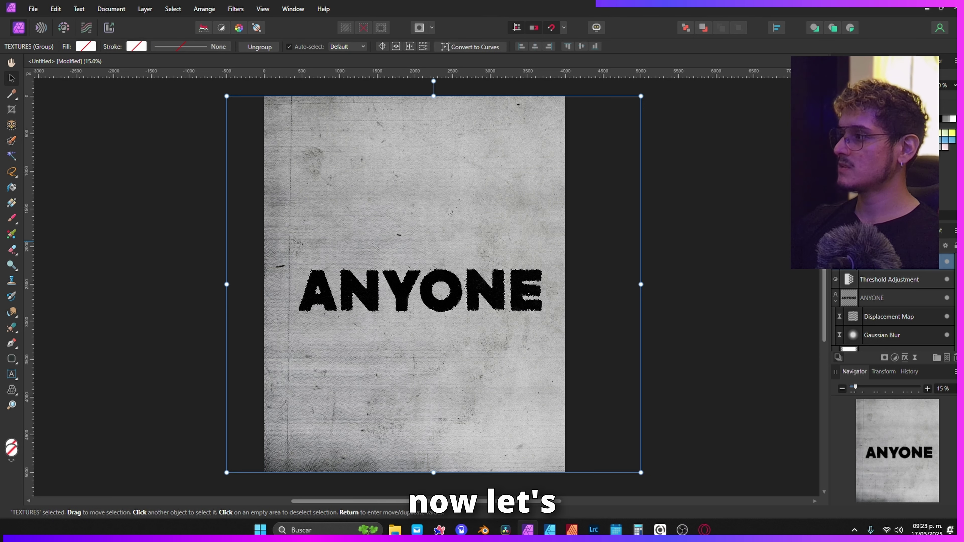
left_click(710, 270)
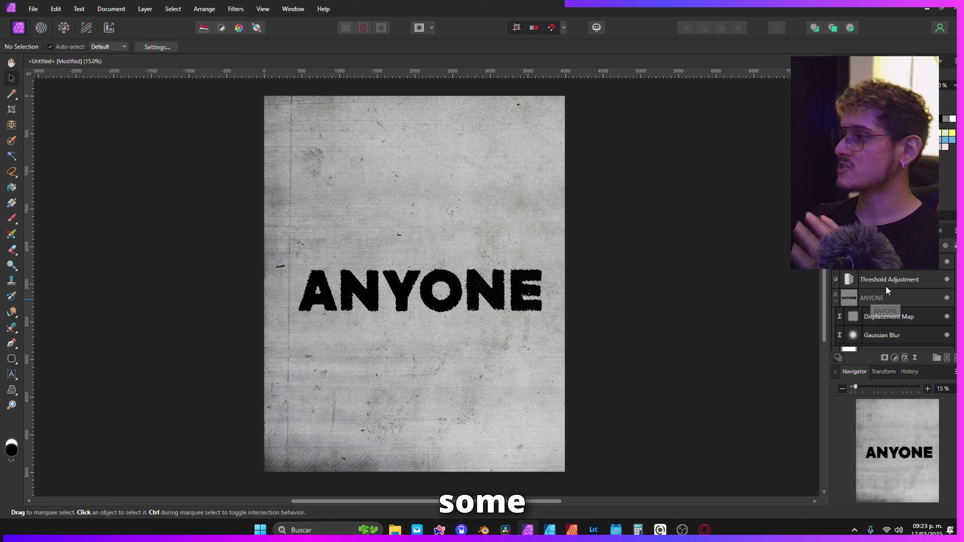
Draw a rounded rectangle frame around the ANYONE text with no fill and a 10 pt black stroke
left_click(896, 279)
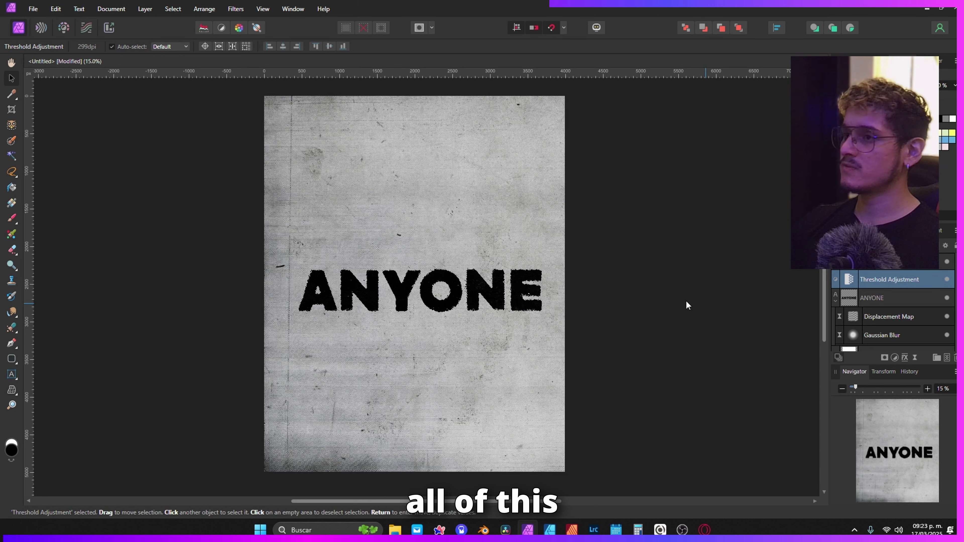
left_click(10, 358)
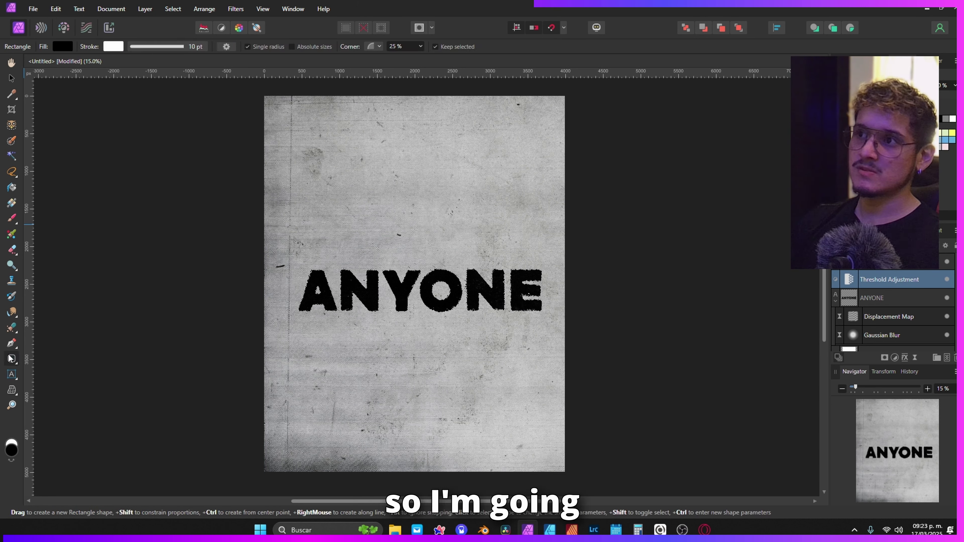
left_click(63, 46)
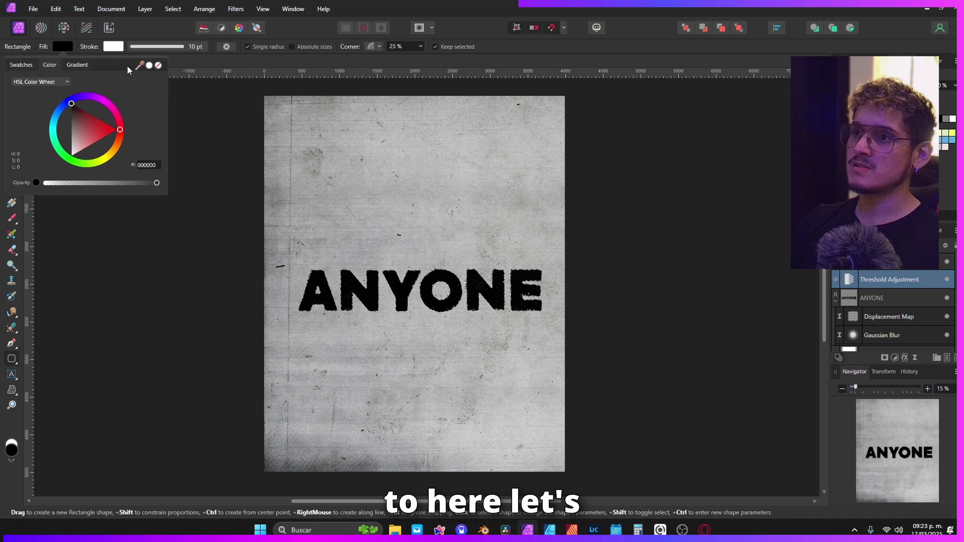
key("shift+x")
left_click(158, 66)
left_click(261, 167)
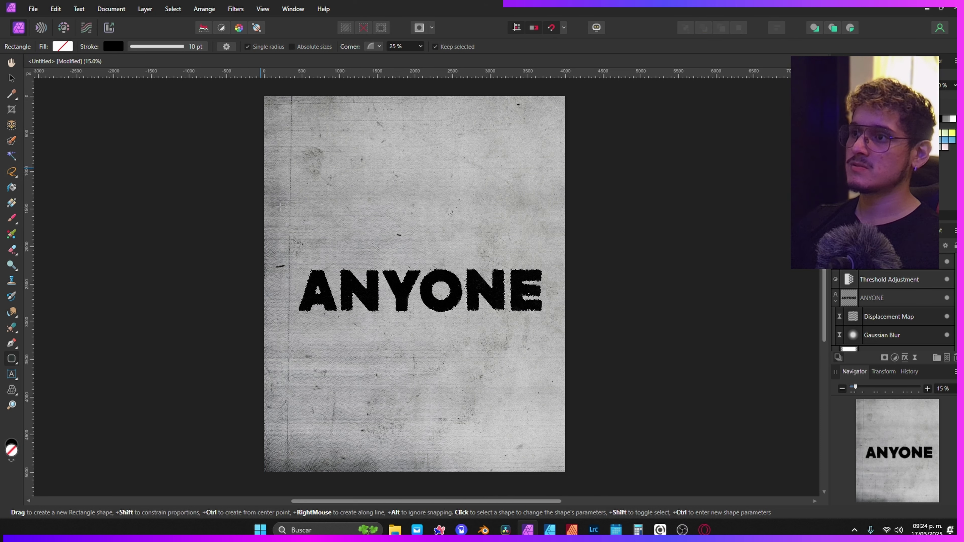
left_click_drag(285, 258, 557, 324)
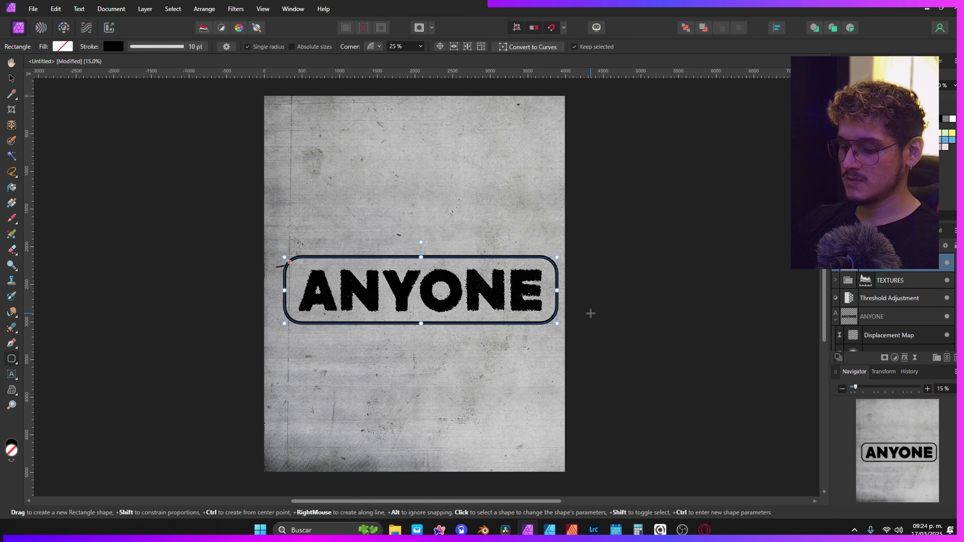
Move the rounded rectangle layer below the Threshold adjustment, directly above the ANYONE text layer
key("v")
left_click(600, 313)
left_click(695, 299)
left_click_drag(861, 268, 889, 291)
left_click(611, 331)
left_click(695, 351)
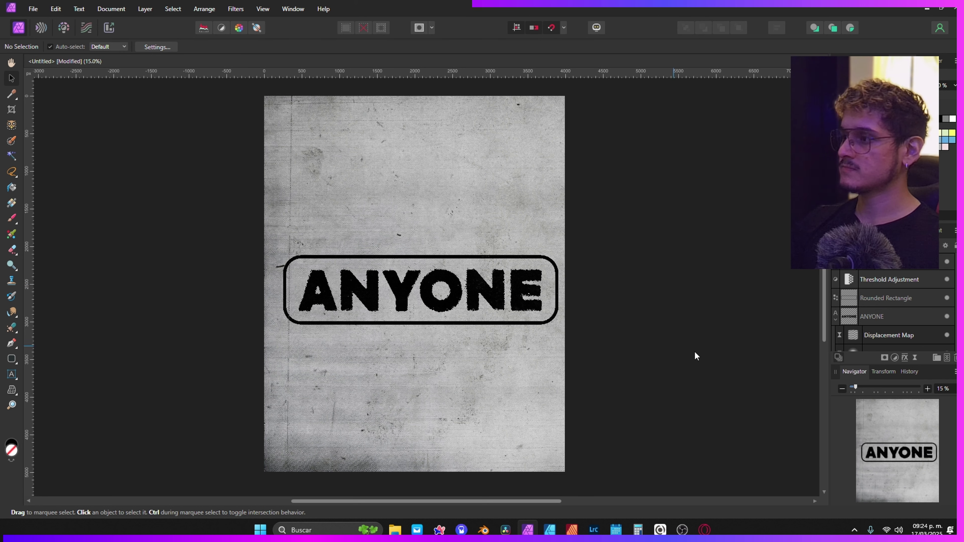
Lock the TEXTURES group so it cannot be picked on the canvas
left_click(943, 260)
left_click(956, 246)
left_click(718, 291)
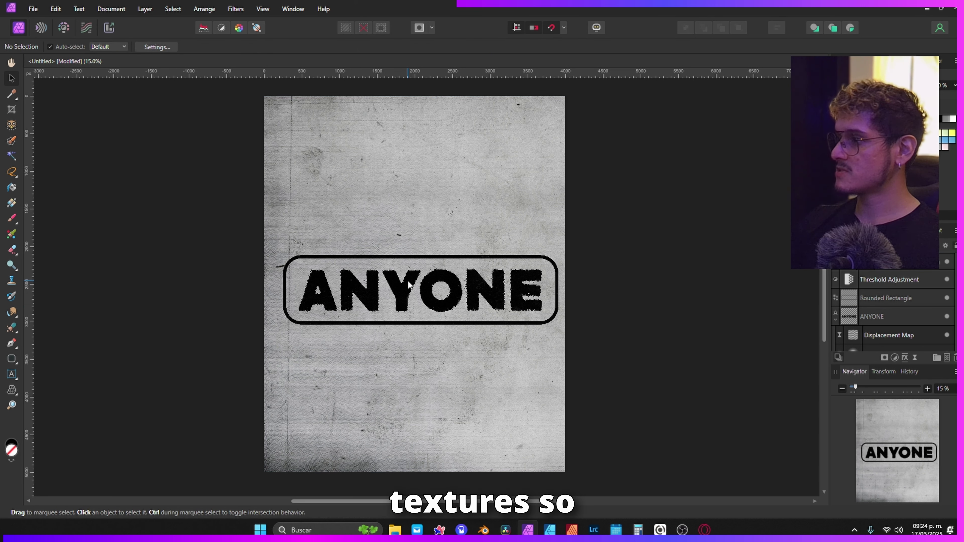
Check that the rounded rectangle beneath the locked textures can be selected on the canvas, and deselect it
left_click(409, 280)
left_click(468, 255)
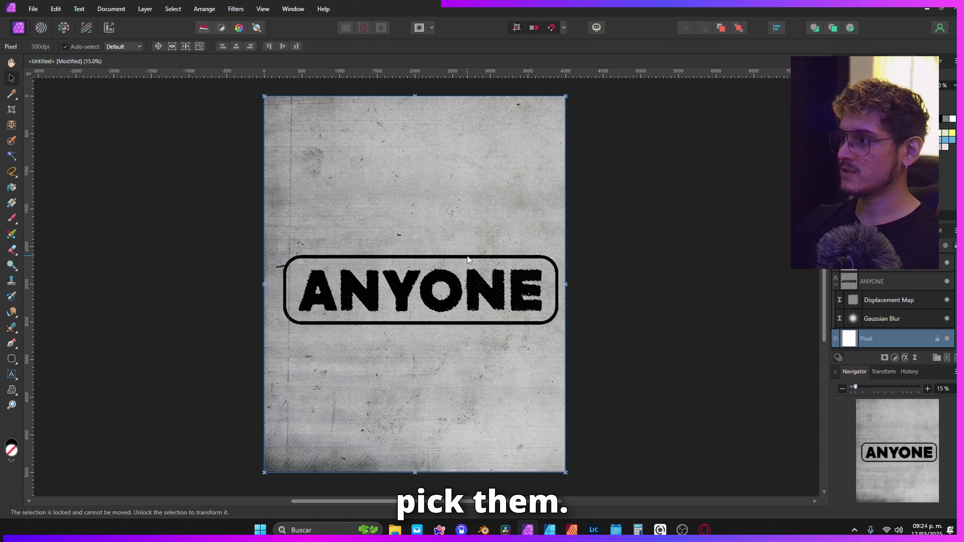
left_click(503, 257)
key("Down")
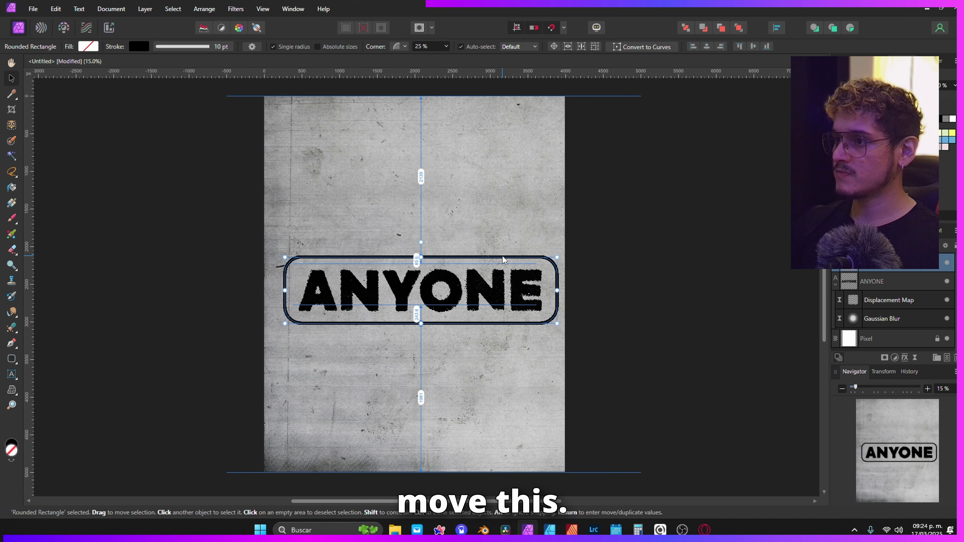
left_click(646, 275)
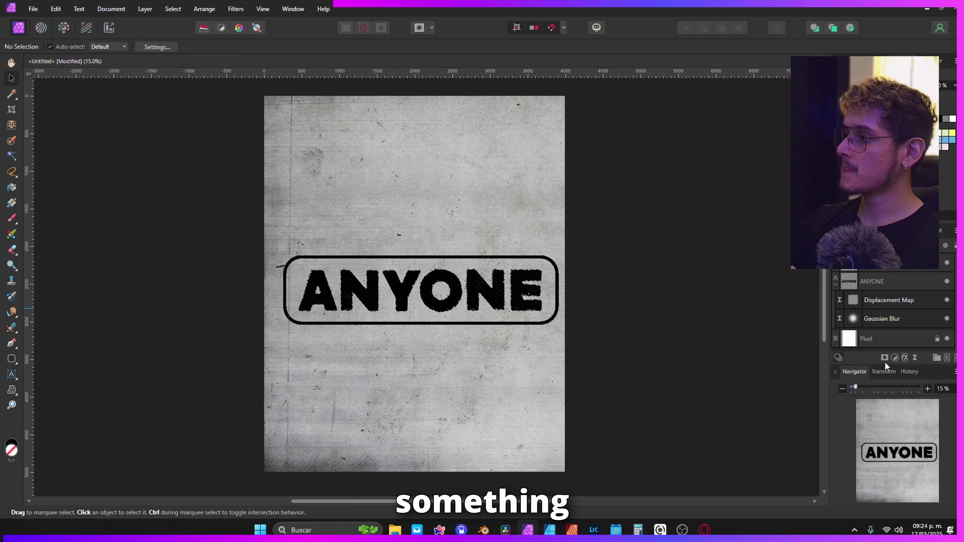
Add a Gradient Map adjustment above the TEXTURES group, with its middle green stop removed and its first stop set to black (000000)
left_click(895, 358)
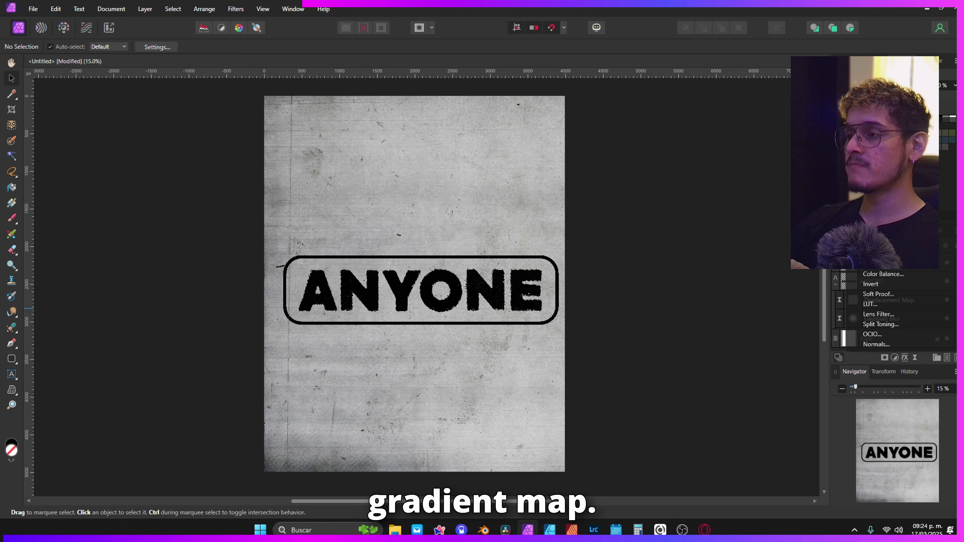
left_click(881, 254)
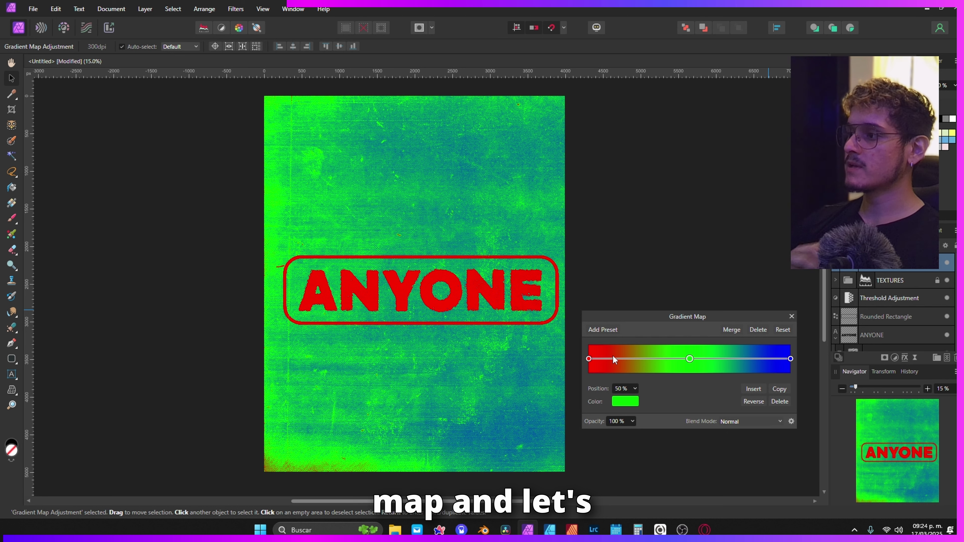
left_click(776, 404)
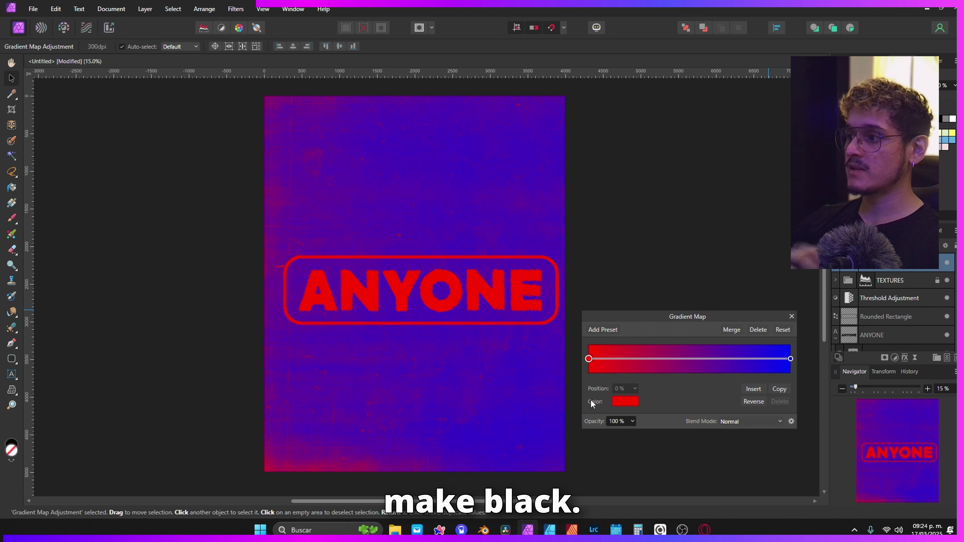
left_click(626, 399)
left_click_drag(614, 447, 605, 439)
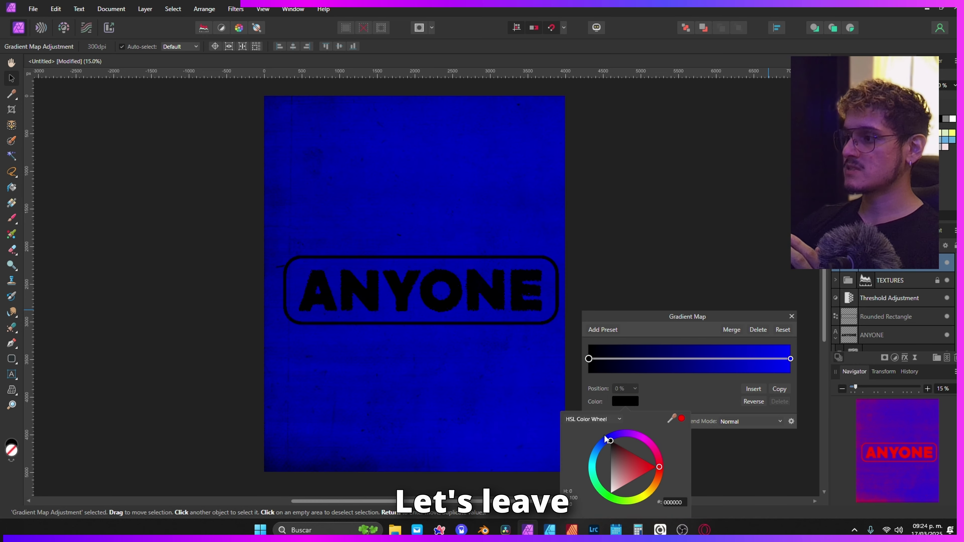
Set the gradient map's end stop to yellow (FFDC00) and deselect the adjustment
left_click(790, 359)
left_click(627, 402)
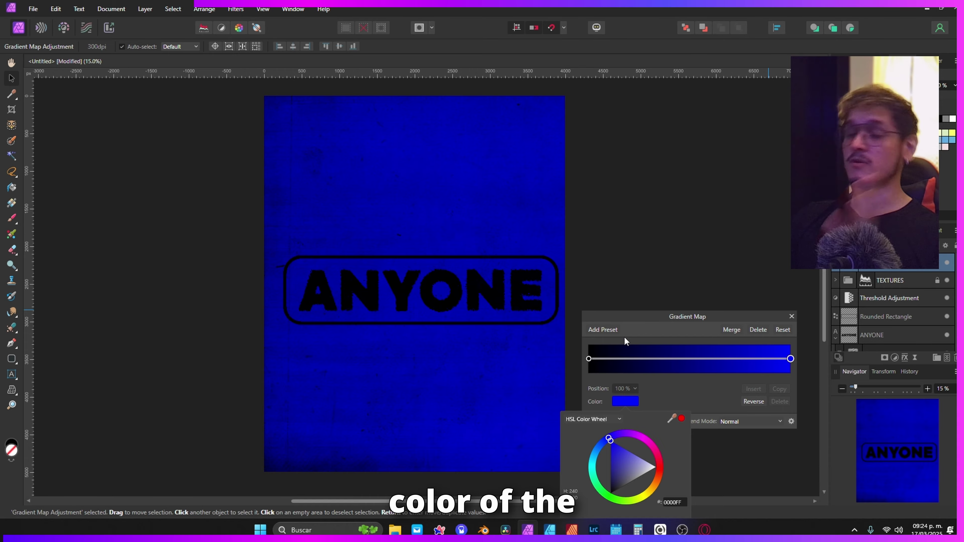
mouse_move(604, 438)
left_mouse_down()
mouse_move(661, 433)
mouse_move(619, 505)
mouse_move(597, 486)
mouse_move(653, 496)
mouse_move(620, 422)
mouse_move(632, 505)
mouse_move(660, 508)
left_mouse_up()
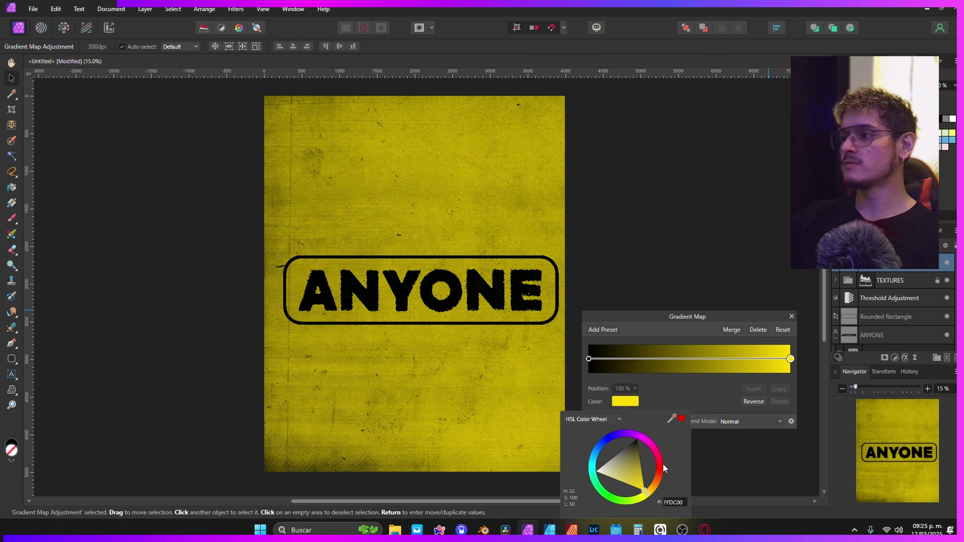
left_click(695, 396)
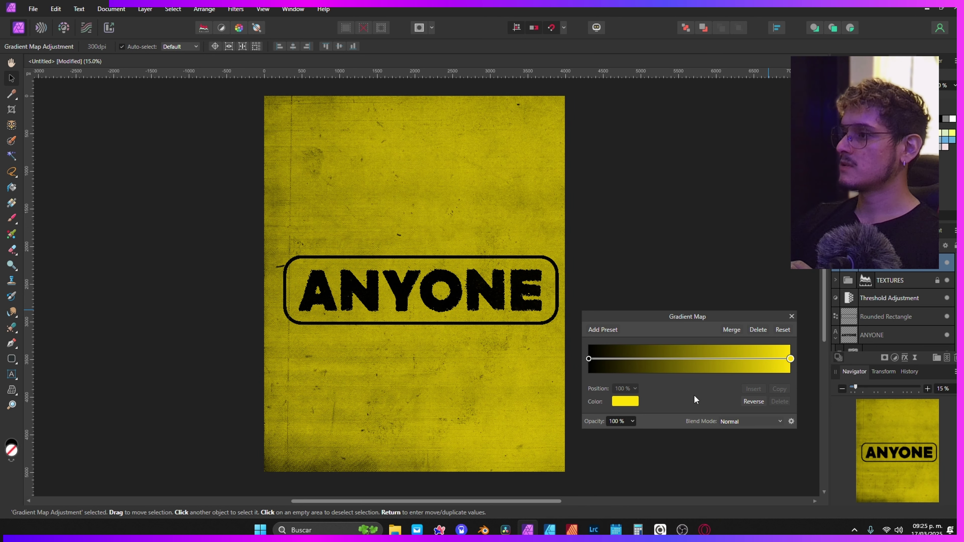
left_click(791, 318)
left_click(716, 330)
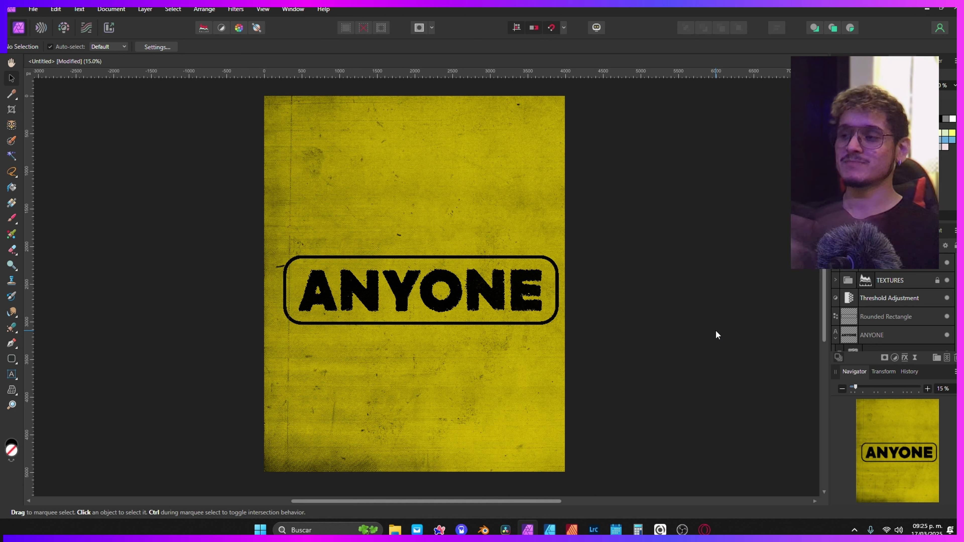
Add a live Add Noise filter above the Gradient Map adjustment with 80% intensity, Gaussian distribution and Monochromatic enabled
left_click(899, 266)
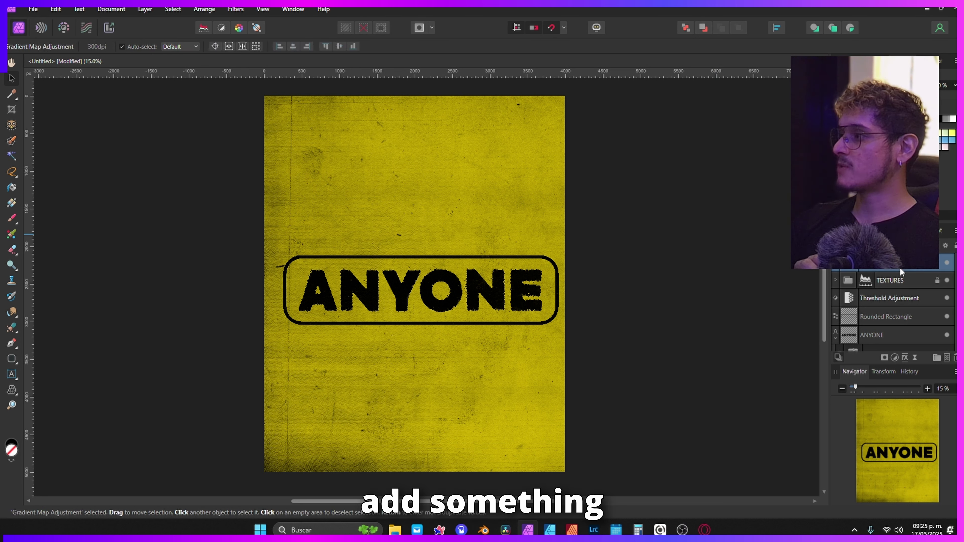
left_click(917, 357)
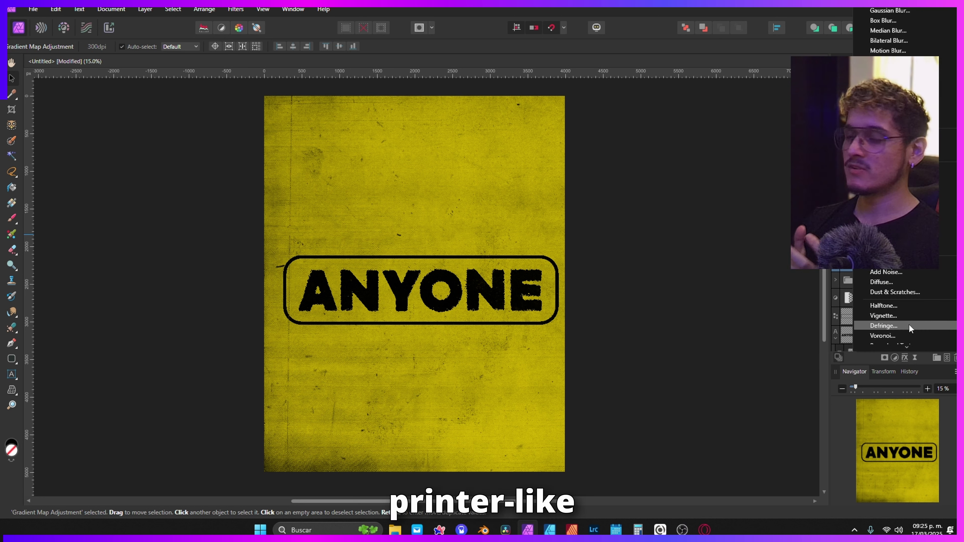
left_click(920, 272)
left_click_drag(636, 391, 729, 395)
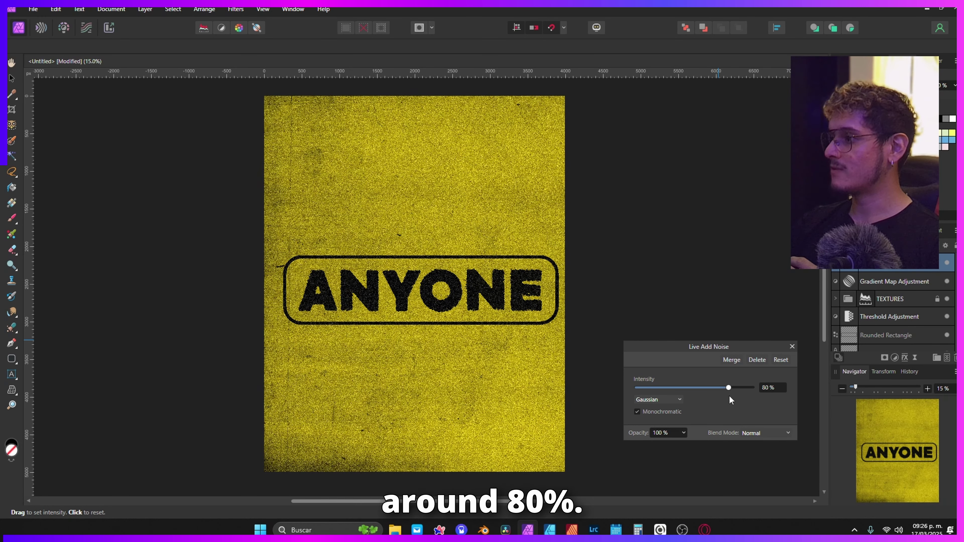
left_click(792, 347)
left_click(623, 269)
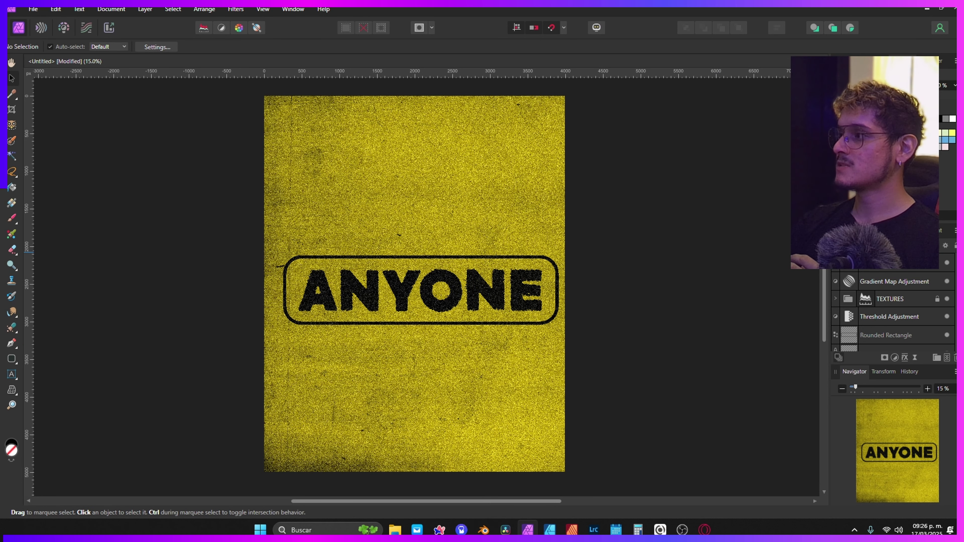
Compare the artwork with and without the noise filter by toggling the noise layer's visibility off and on
left_click(945, 264)
left_click(945, 264)
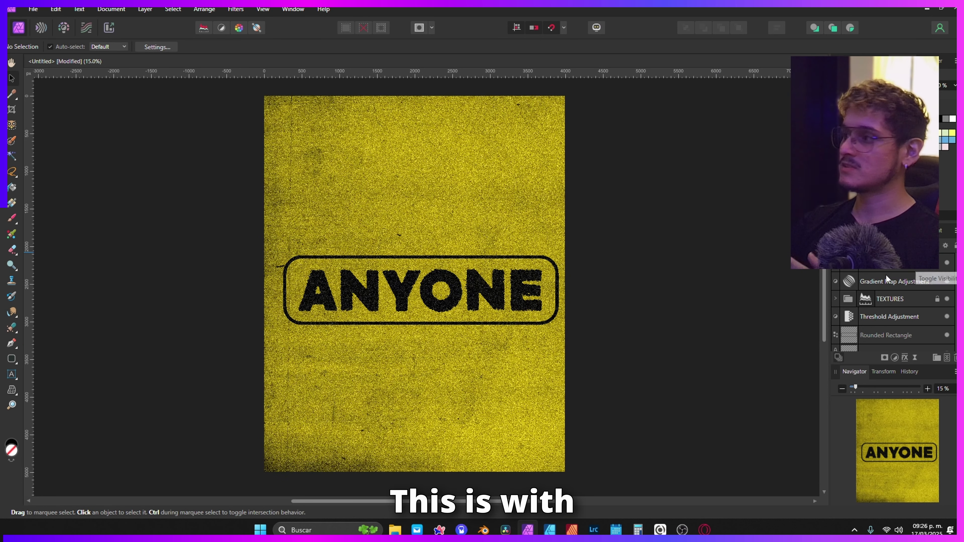
left_click_drag(851, 285, 846, 304)
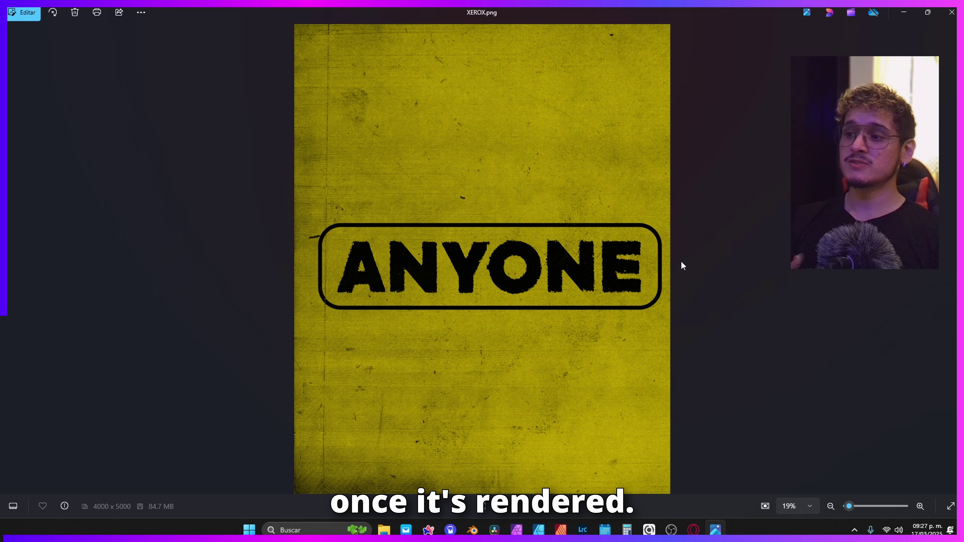
Examine the exported XEROX.png in the image viewer, inspecting the letter edges, paper texture and noise grain up close
scroll(425, 275, "up", 6)
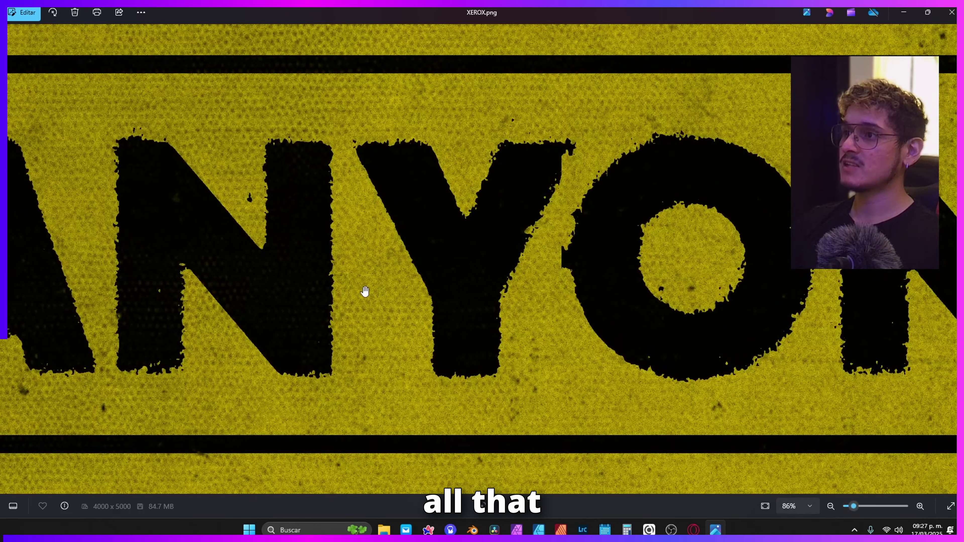
left_click_drag(365, 292, 633, 285)
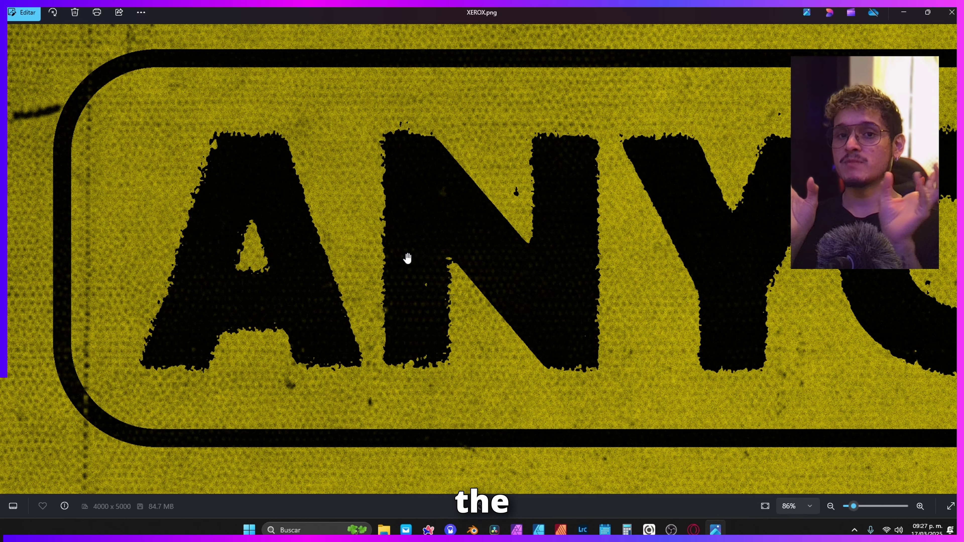
scroll(408, 259, "down", 5)
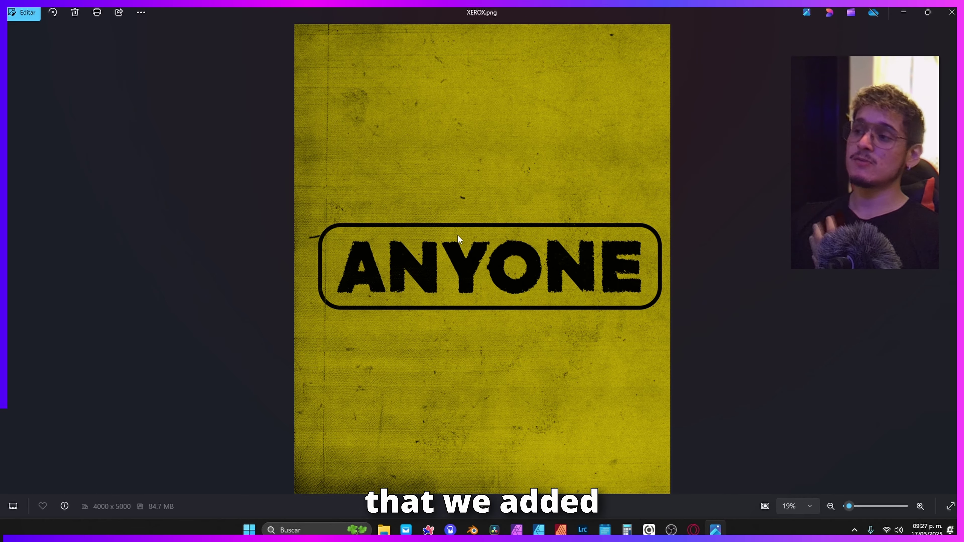
scroll(514, 191, "up", 10)
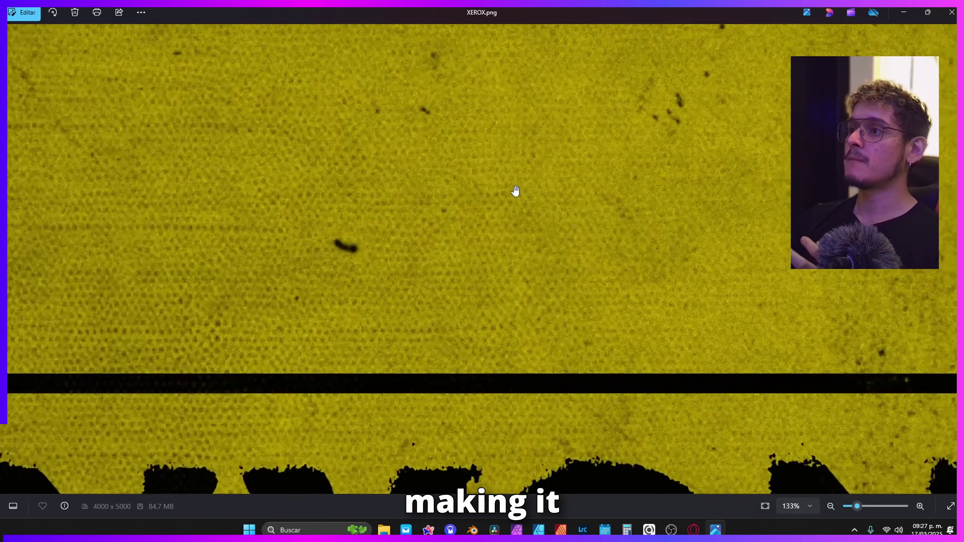
scroll(516, 191, "up", 3)
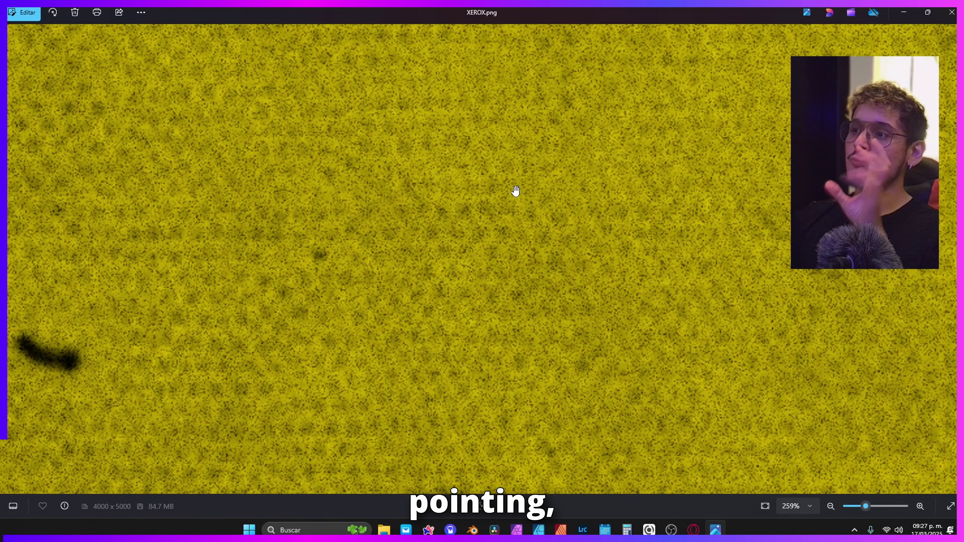
scroll(516, 192, "down", 3)
scroll(515, 192, "down", 10)
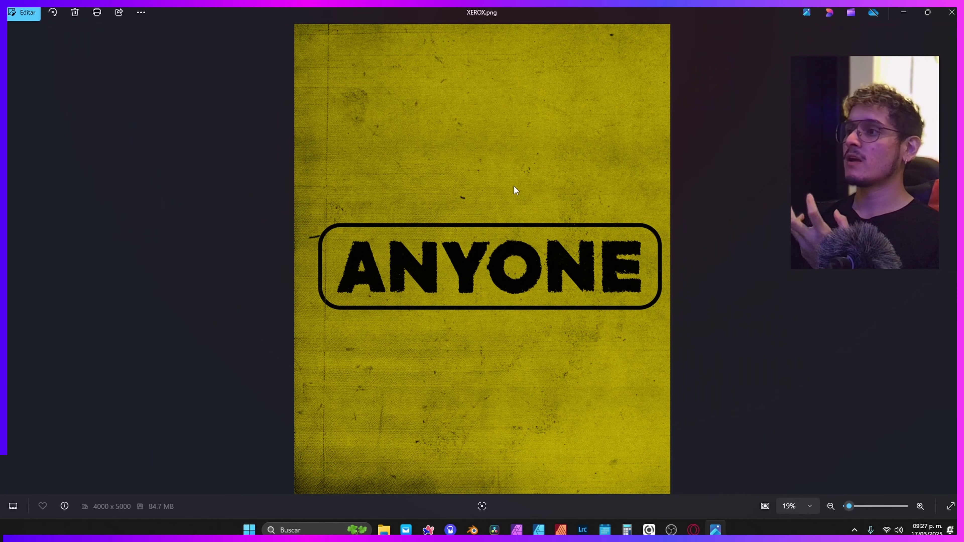